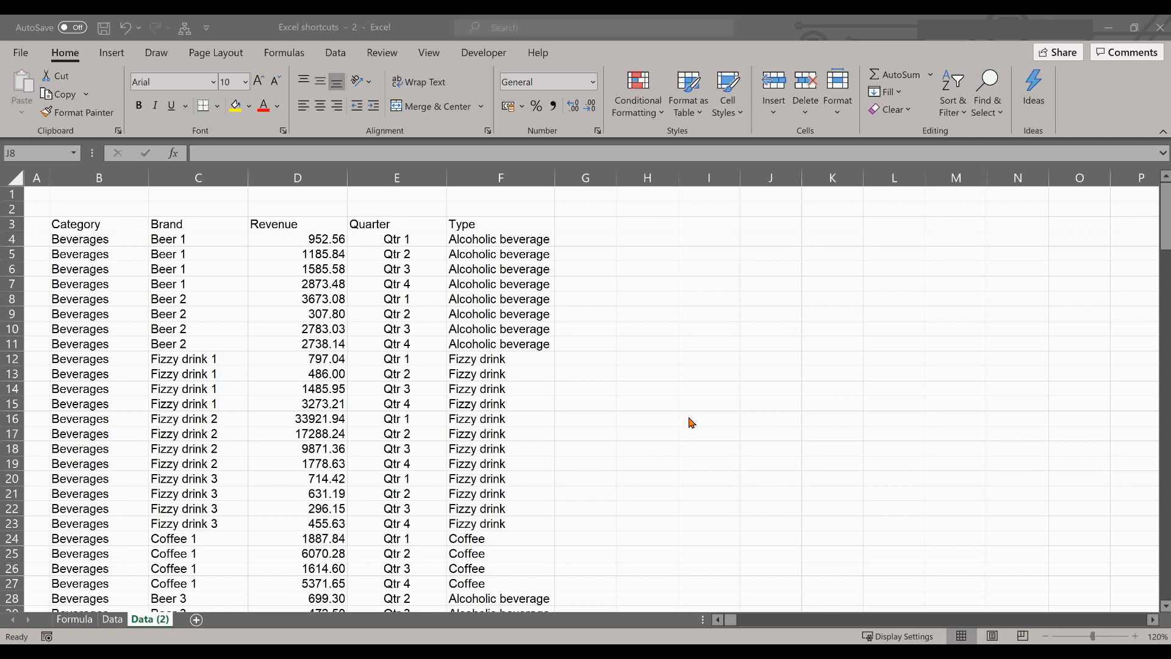
Select the table's header row from Category through Type, cells B3:F3.
{"action": "left_click", "coordinate": [125, 227]}
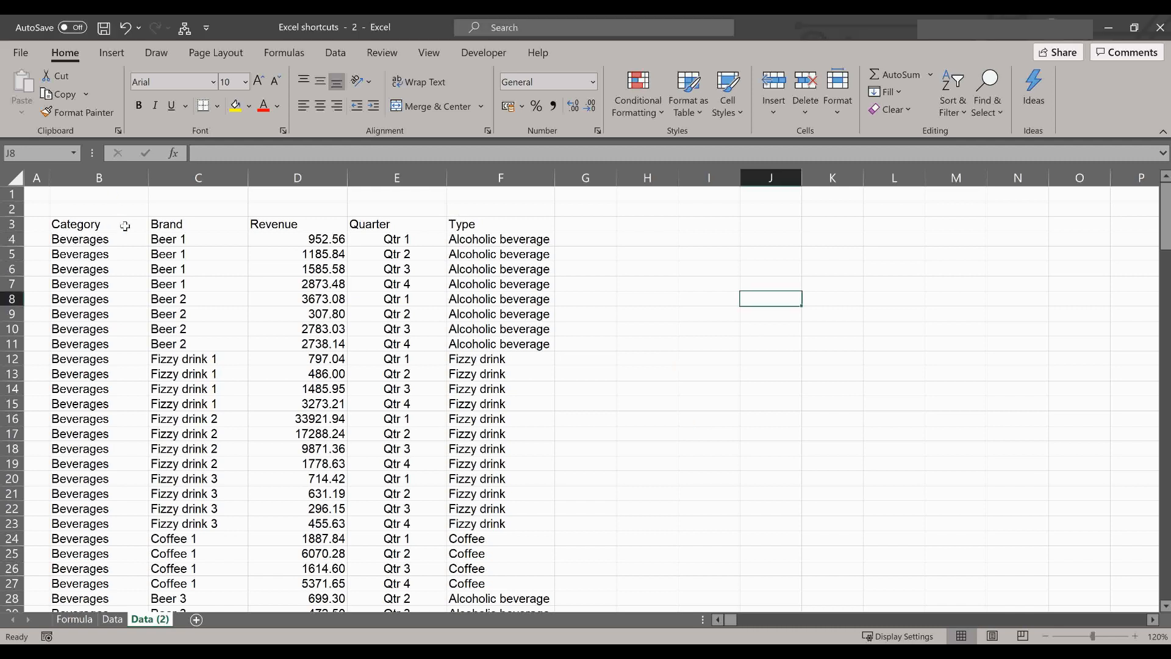
{"action": "left_click", "coordinate": [110, 225]}
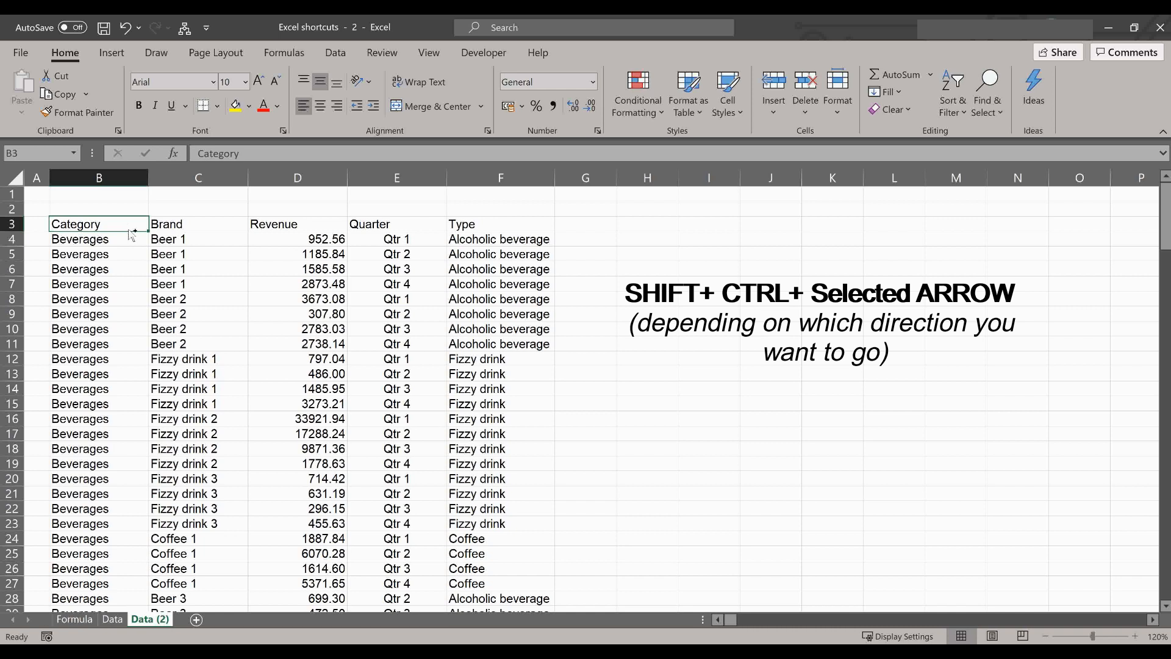
{"action": "key", "text": "ctrl+shift+Right"}
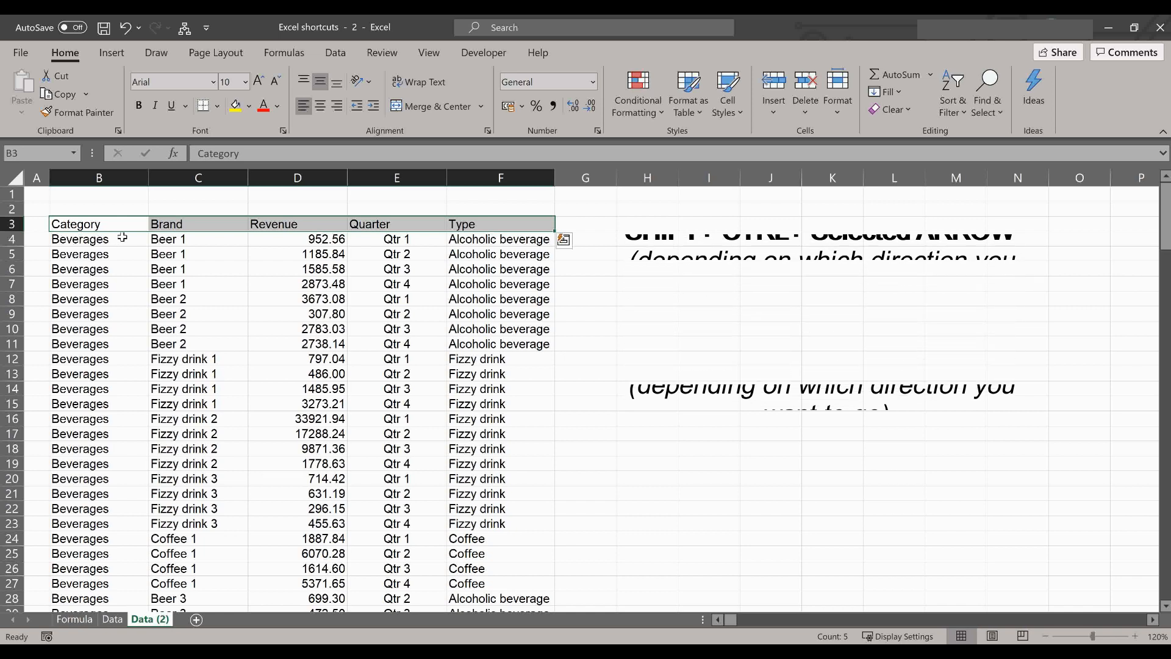
Extend a selection cell by cell from the Category header to Revenue, then clear it.
{"action": "left_click", "coordinate": [87, 224]}
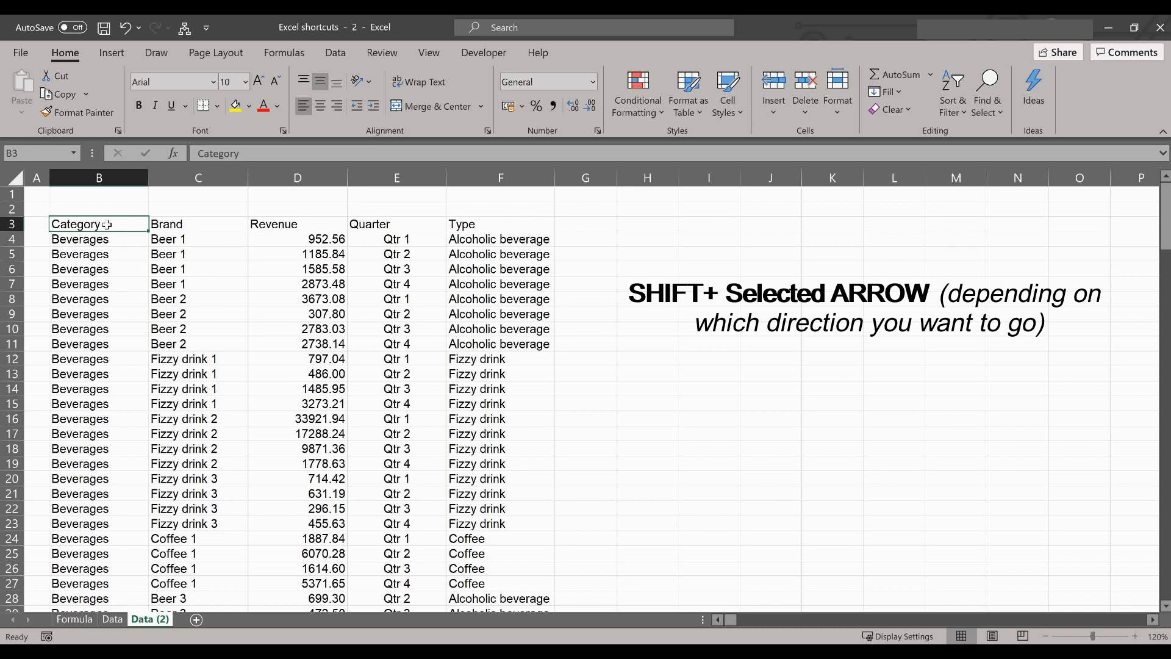
{"action": "key", "text": "shift+Right"}
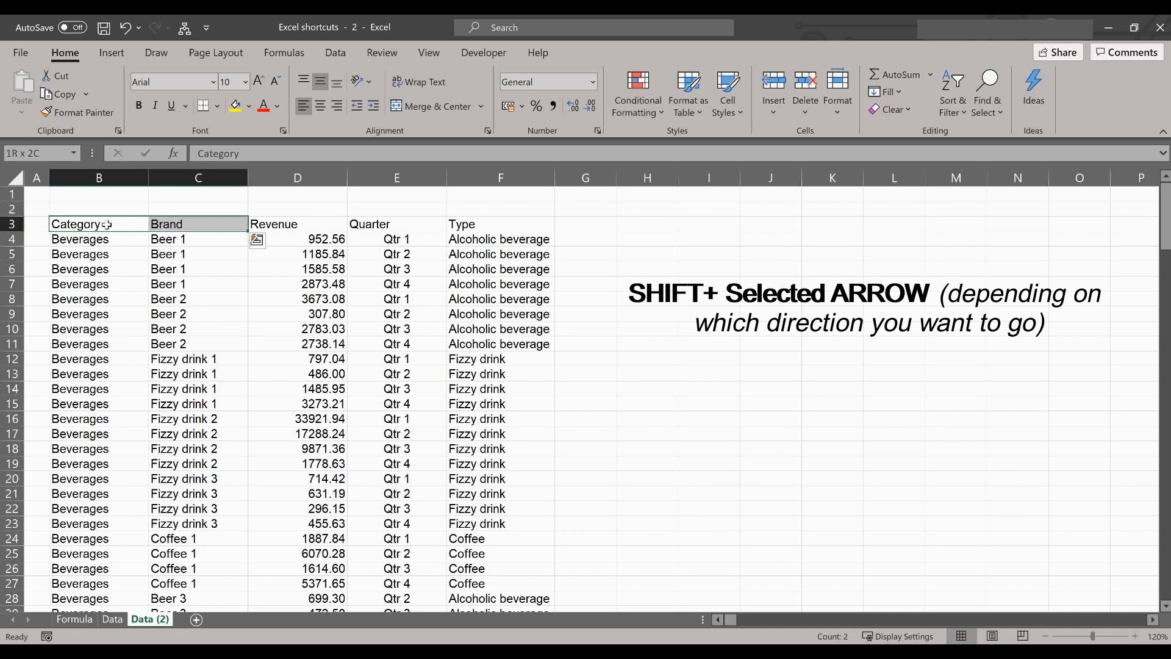
{"action": "key", "text": "shift+Right"}
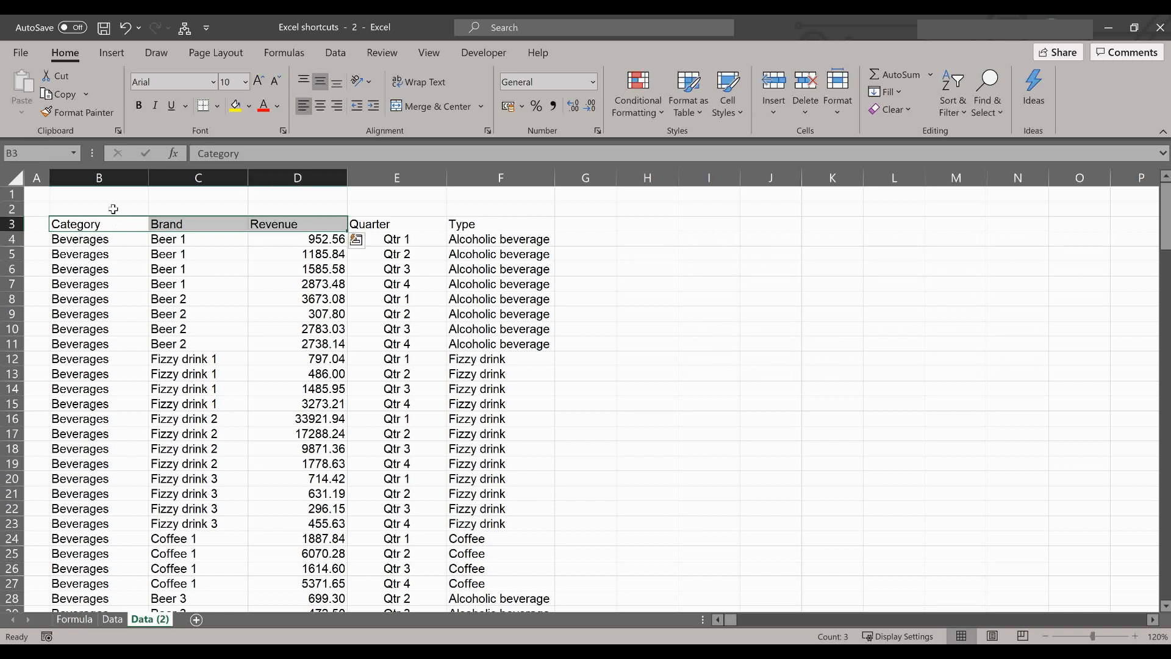
{"action": "left_click", "coordinate": [110, 199]}
Select header cells B3:F3 and set their font style to Bold in Format Cells.
{"action": "left_click", "coordinate": [112, 224]}
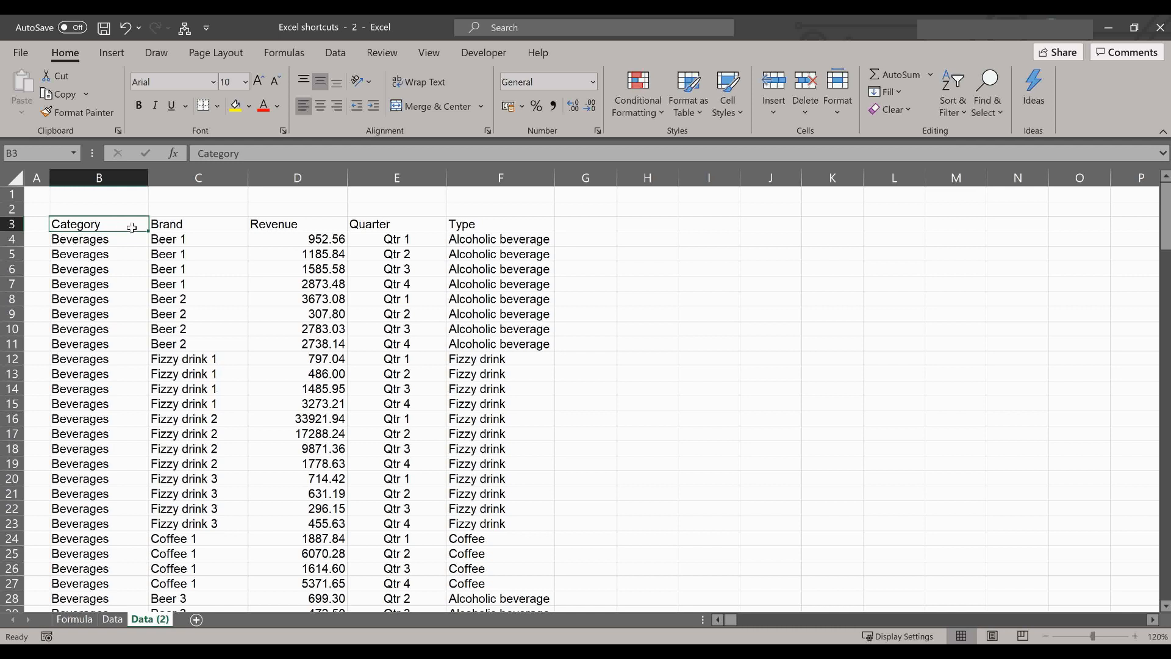
{"action": "key", "text": "ctrl+shift+Right"}
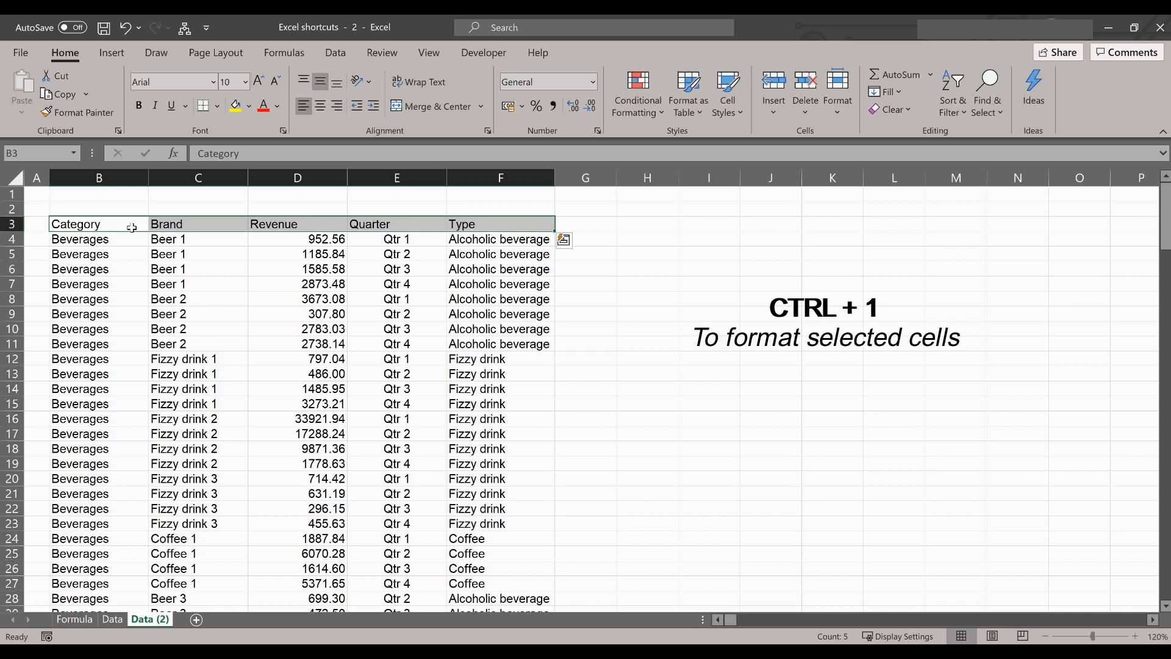
{"action": "key", "text": "ctrl+1"}
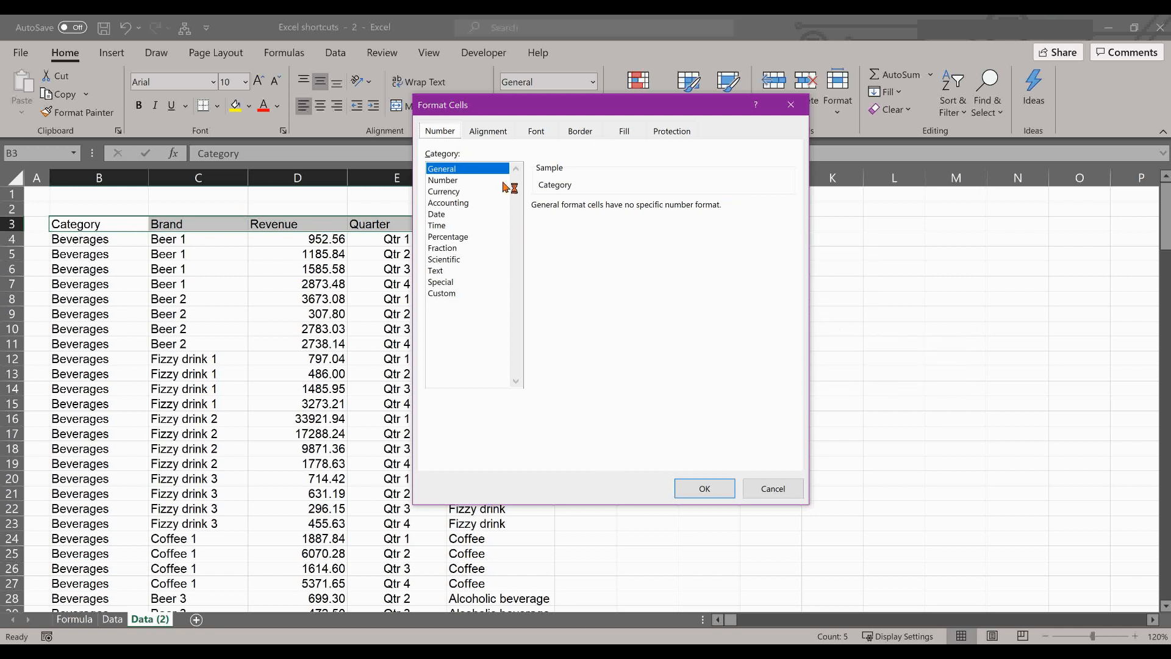
{"action": "left_click", "coordinate": [536, 133]}
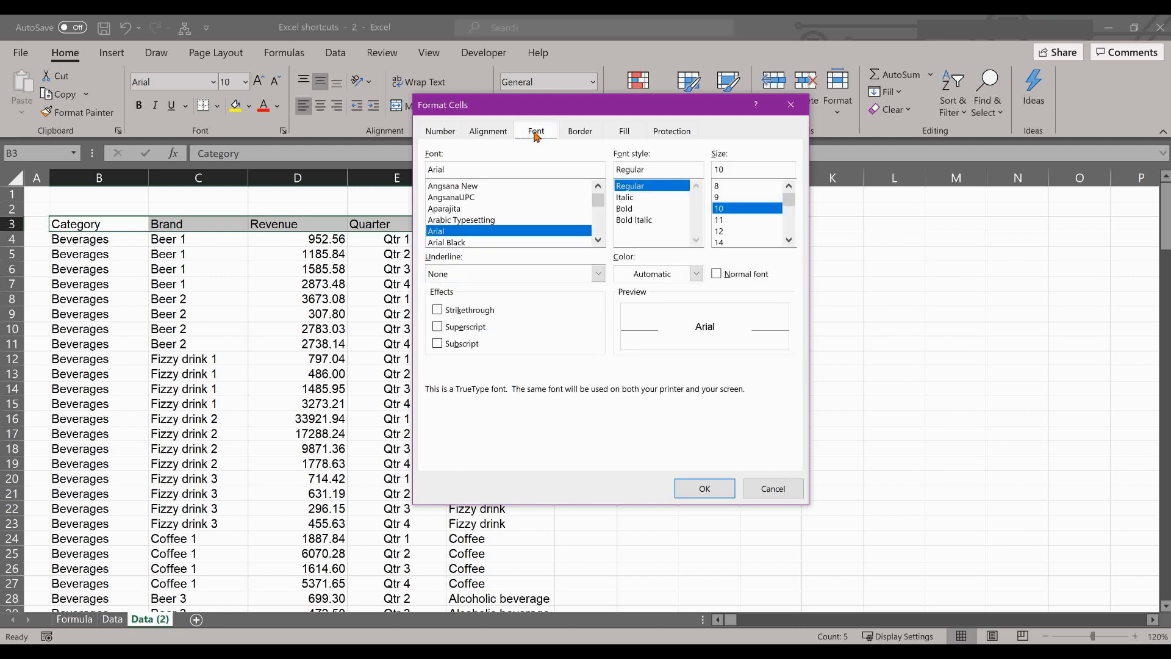
{"action": "left_click", "coordinate": [625, 208]}
Give the header row a solid outline border and dashed inside borders.
{"action": "left_click", "coordinate": [582, 137]}
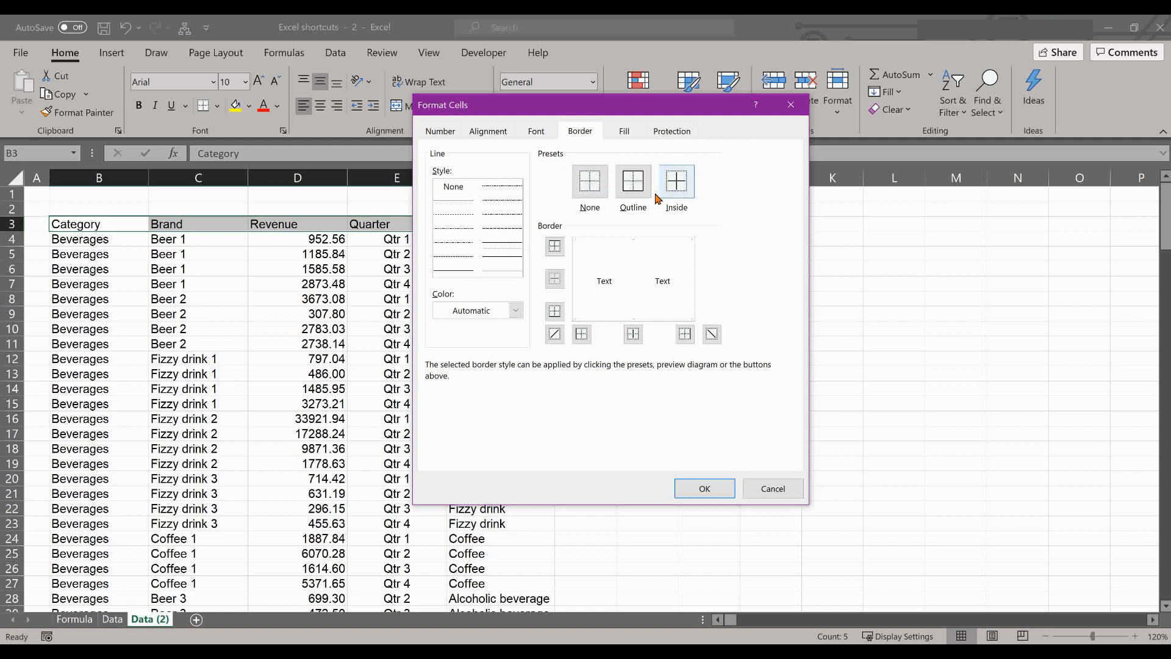
{"action": "left_click", "coordinate": [633, 189]}
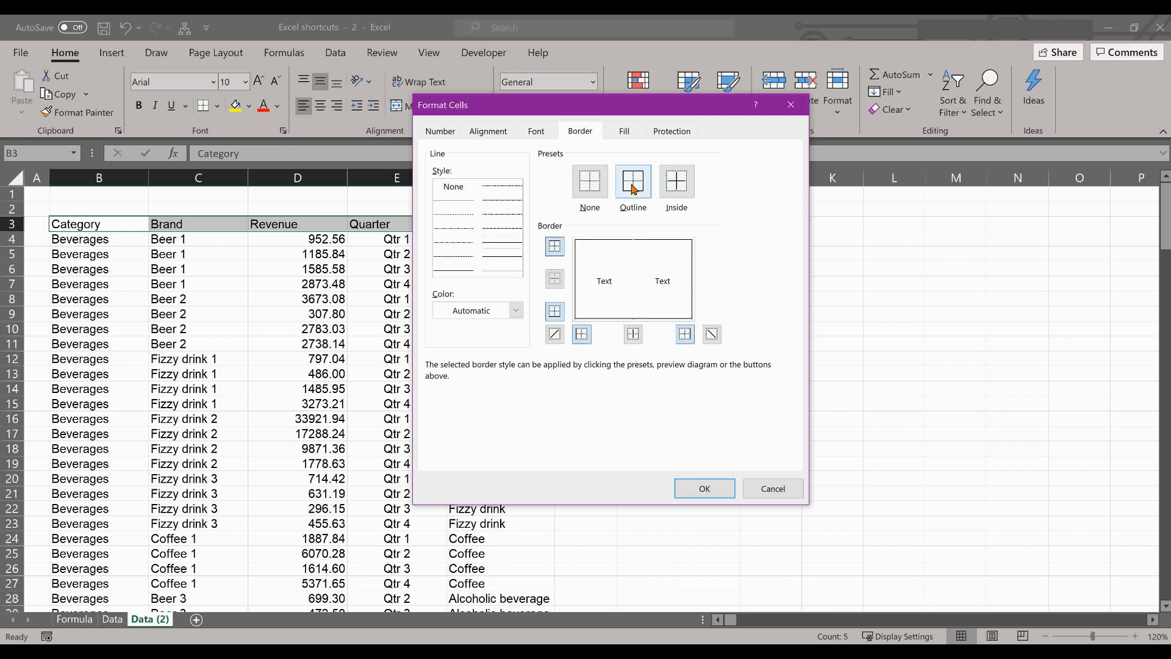
{"action": "left_click", "coordinate": [509, 214]}
{"action": "left_click", "coordinate": [675, 180]}
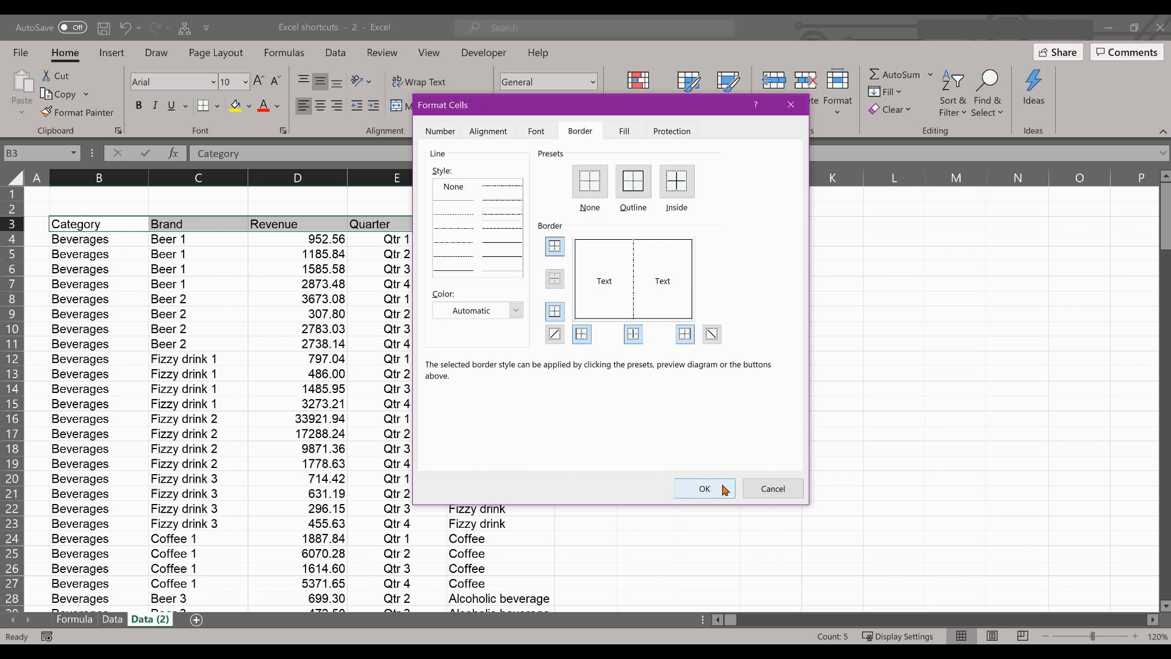
Set the header row's background fill to light gray, apply the formatting and deselect the row.
{"action": "left_click", "coordinate": [625, 140]}
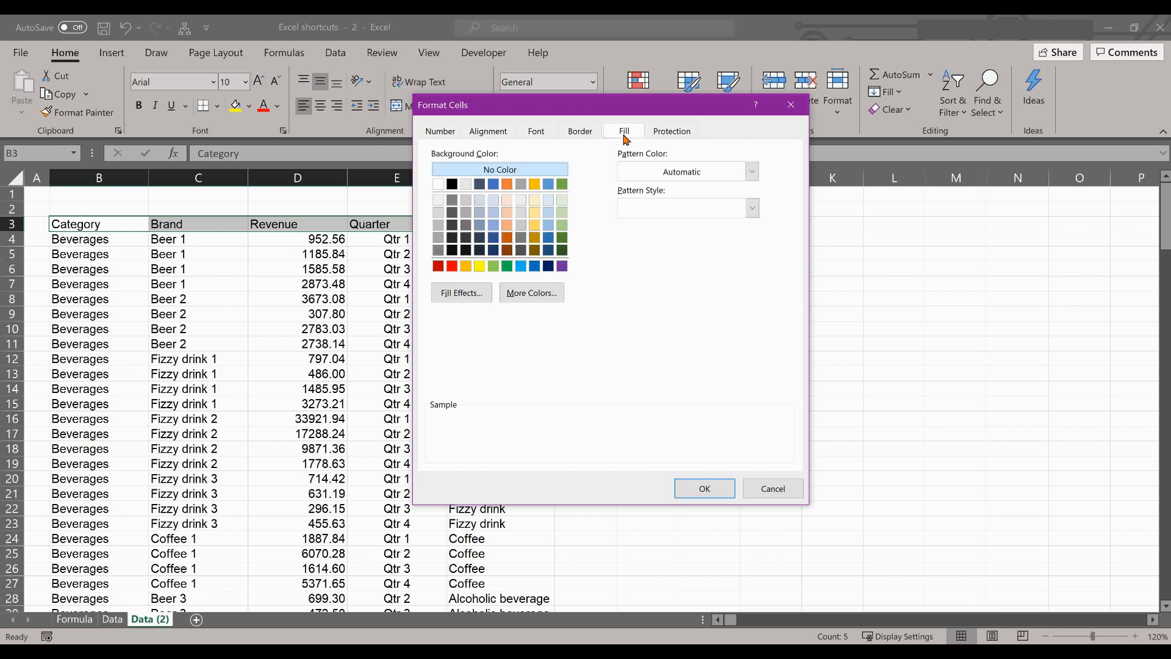
{"action": "left_click", "coordinate": [467, 185]}
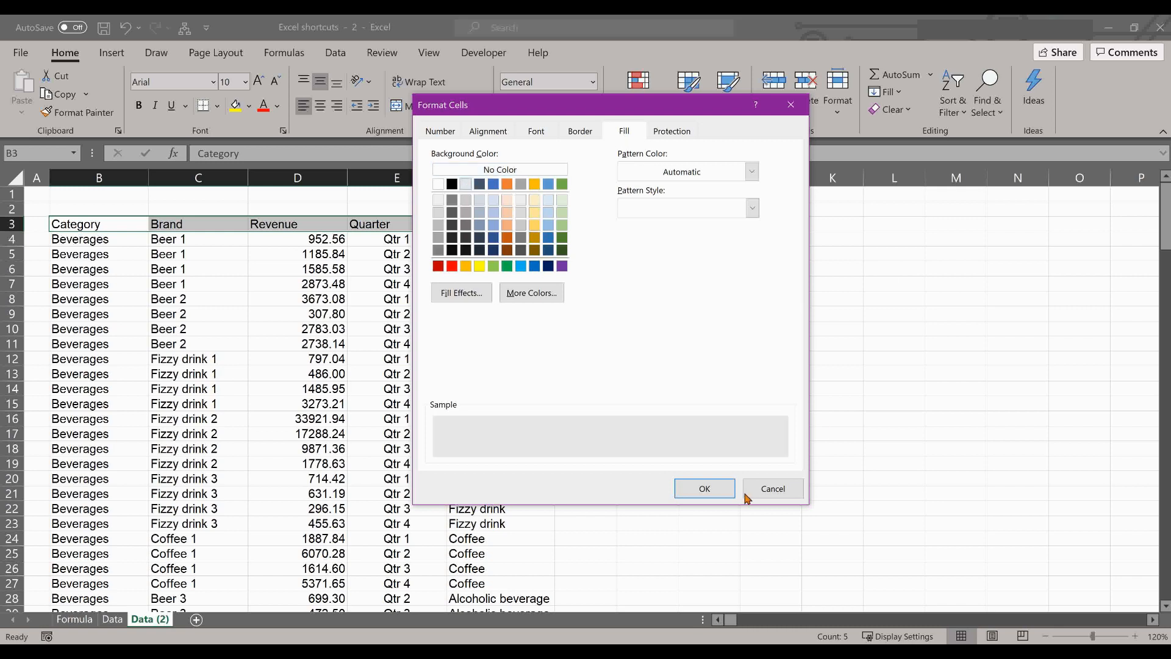
{"action": "left_click", "coordinate": [723, 491]}
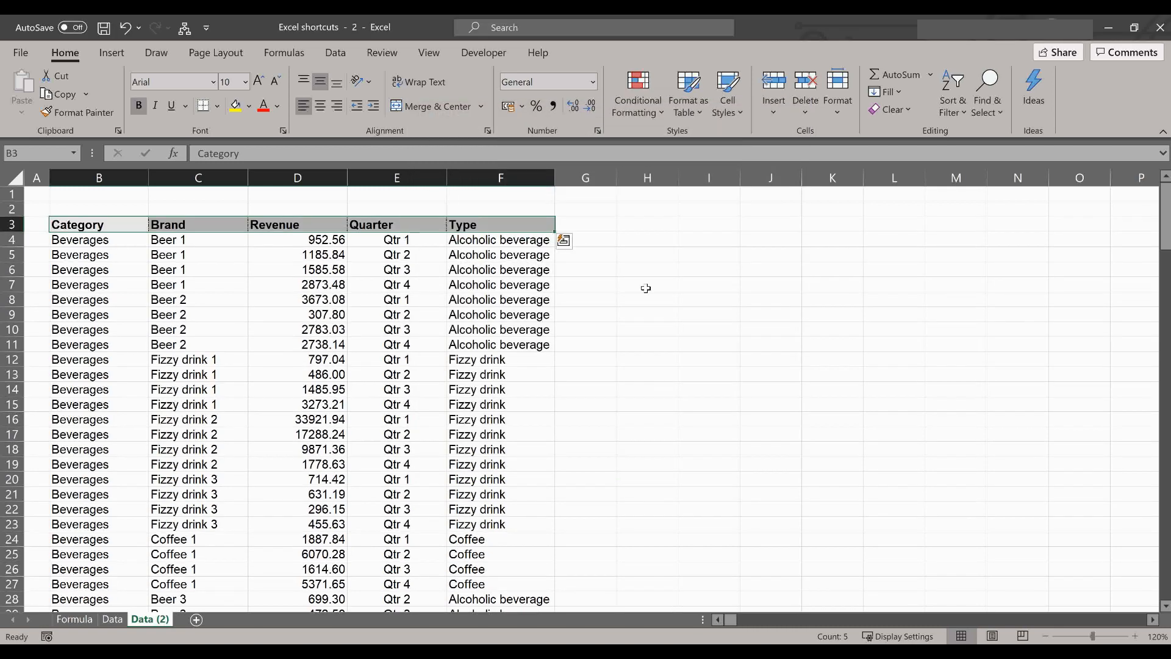
{"action": "left_click", "coordinate": [644, 286]}
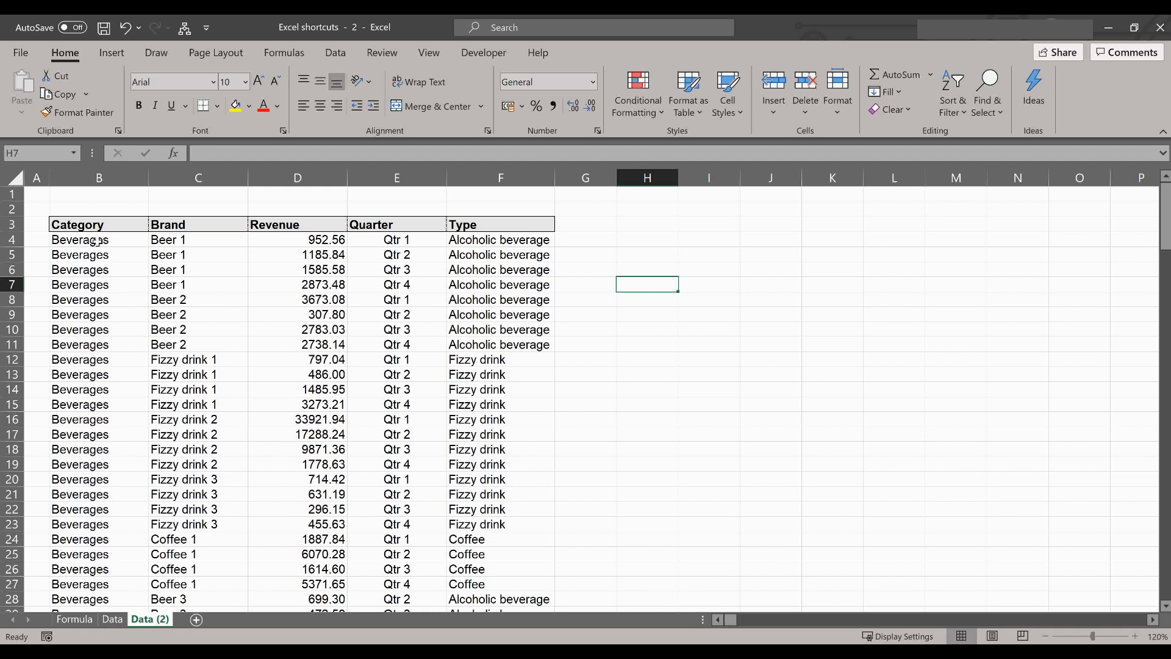
Add a solid outline and dashed inside borders to all data cells below the headers, B4:F169.
{"action": "left_click", "coordinate": [98, 240]}
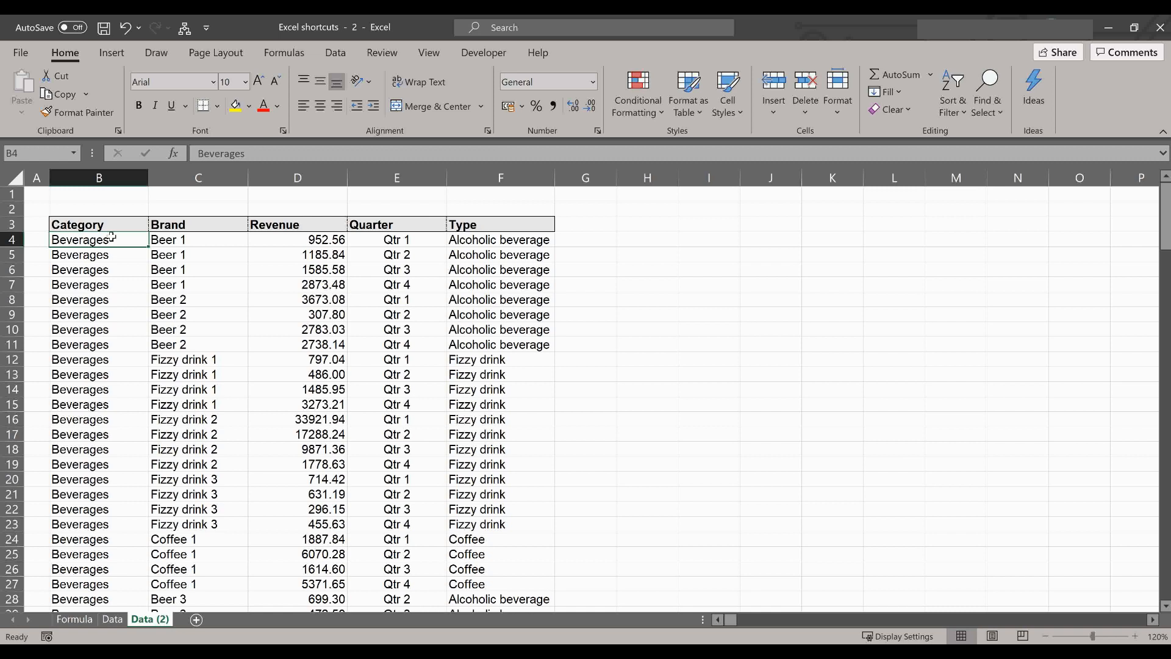
{"action": "key", "text": "ctrl+shift+Right"}
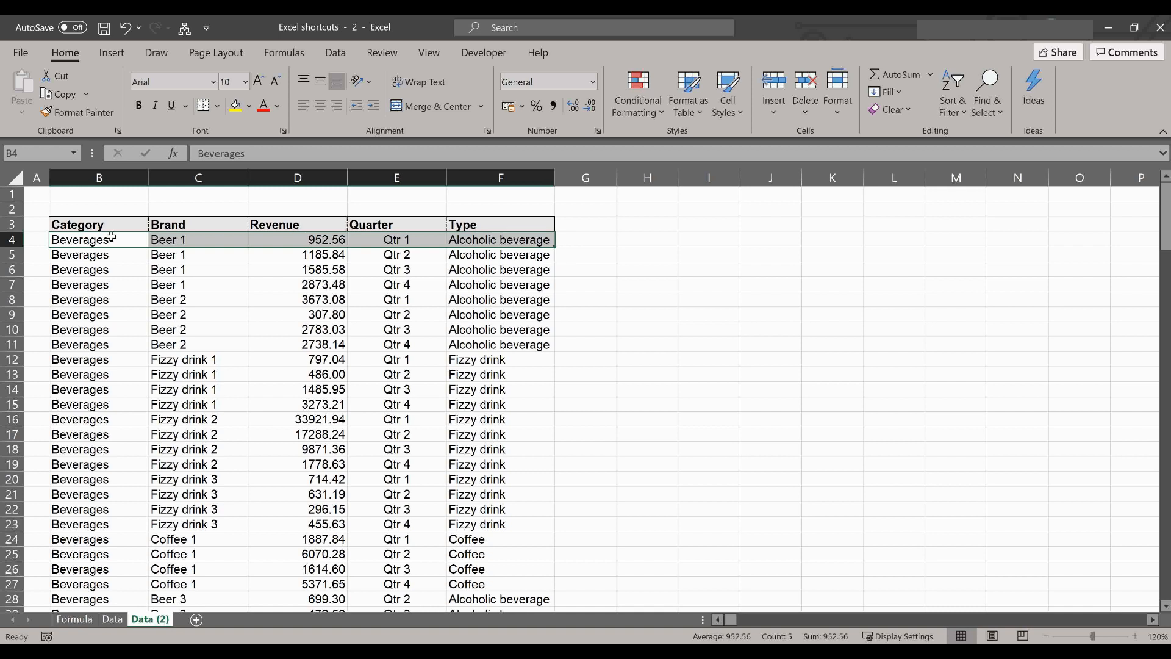
{"action": "key", "text": "ctrl+shift+Down"}
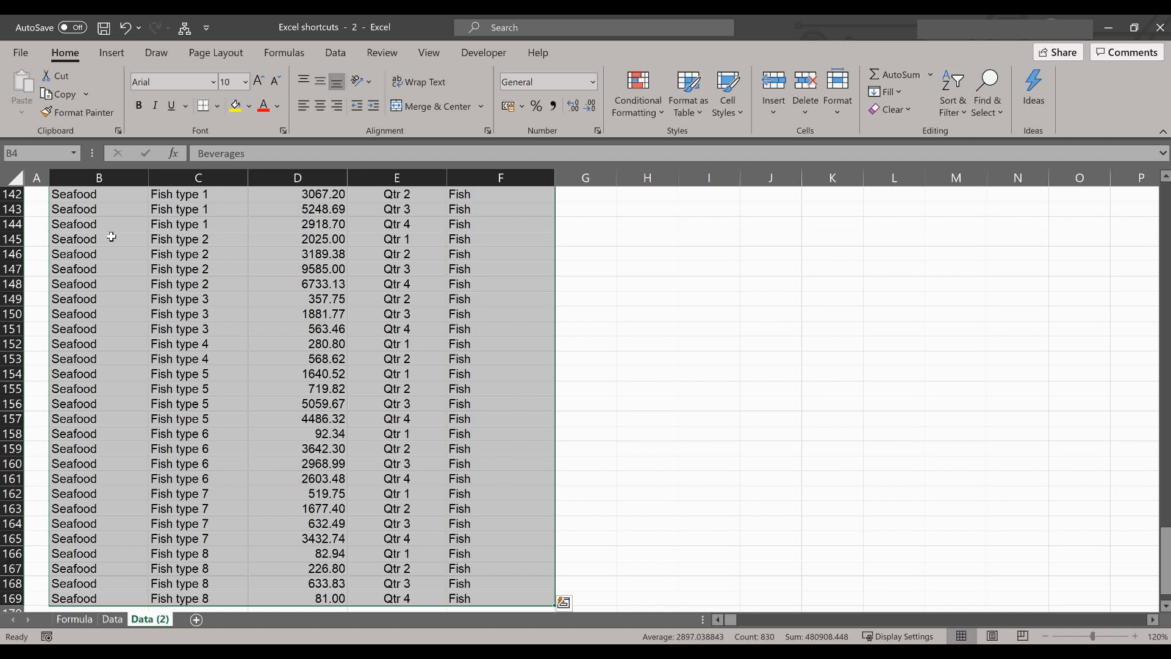
{"action": "key", "text": "ctrl+1"}
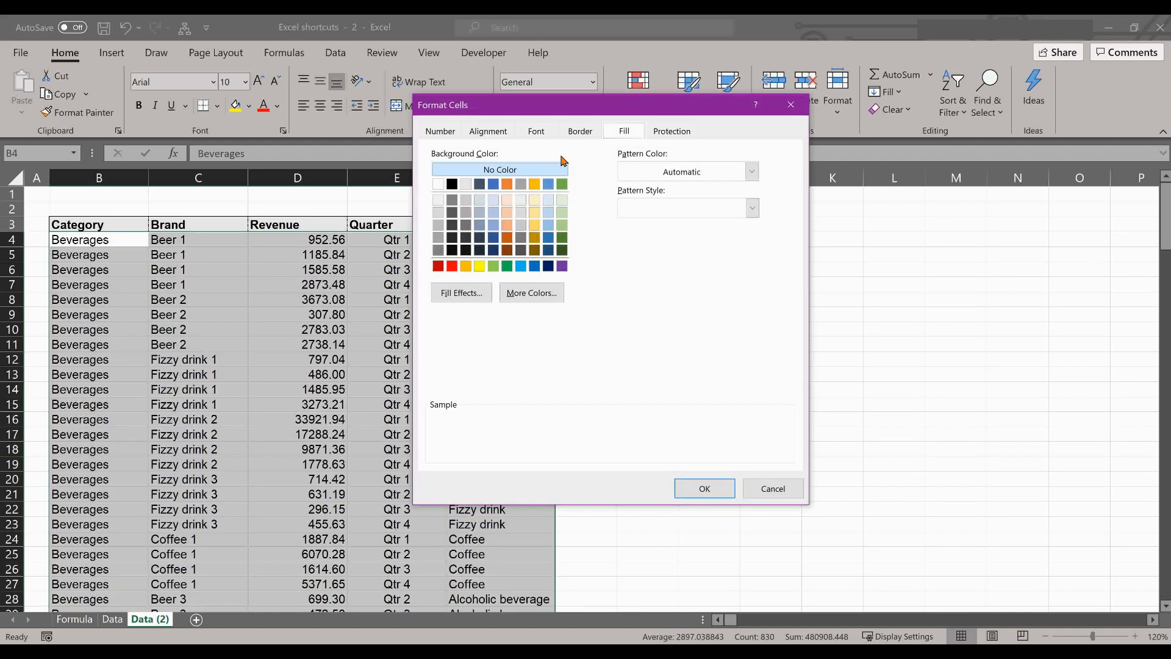
{"action": "left_click", "coordinate": [580, 130]}
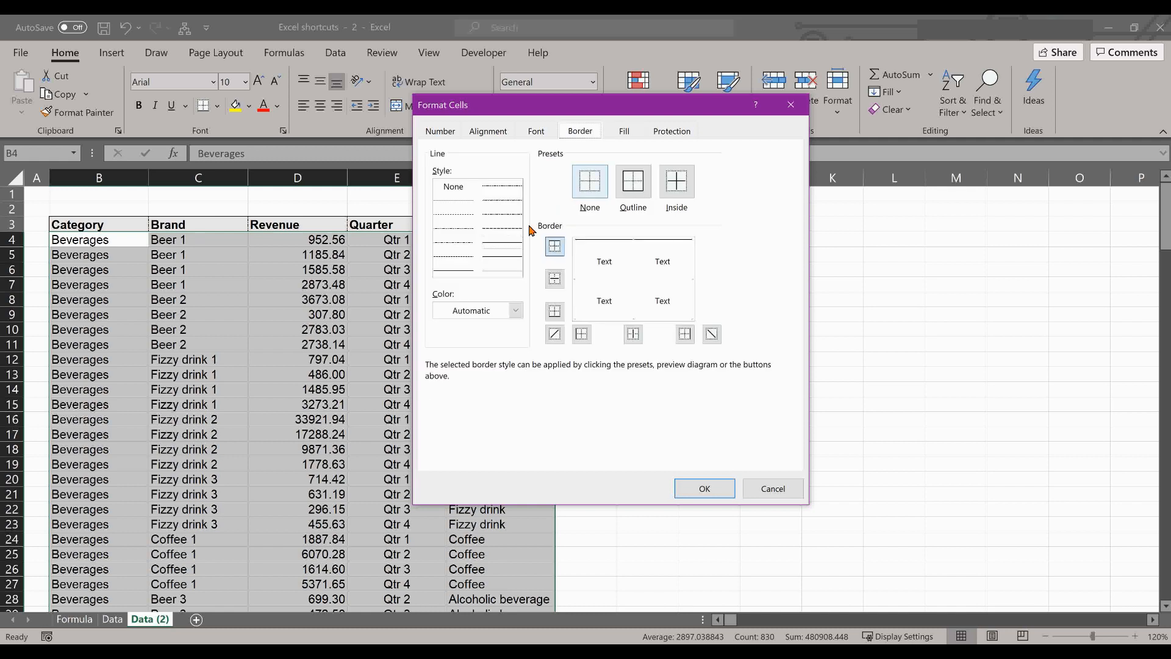
{"action": "left_click", "coordinate": [504, 242]}
{"action": "left_click", "coordinate": [617, 189]}
{"action": "left_click", "coordinate": [499, 228]}
{"action": "left_click", "coordinate": [688, 186]}
{"action": "left_click", "coordinate": [705, 494]}
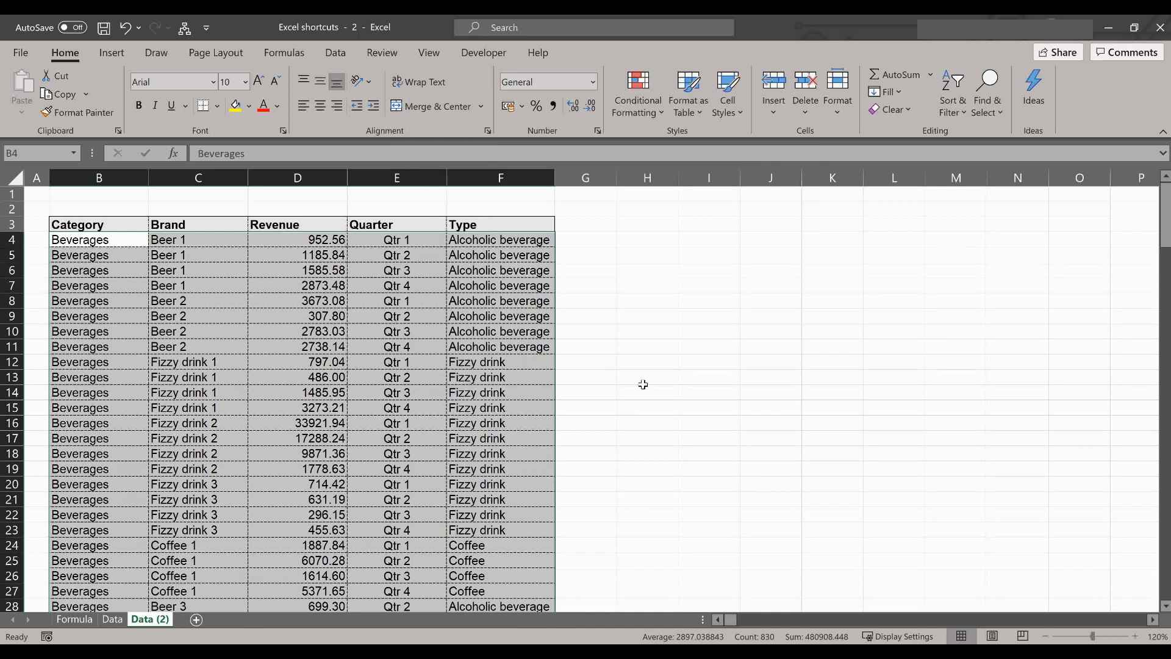
{"action": "left_click", "coordinate": [642, 380]}
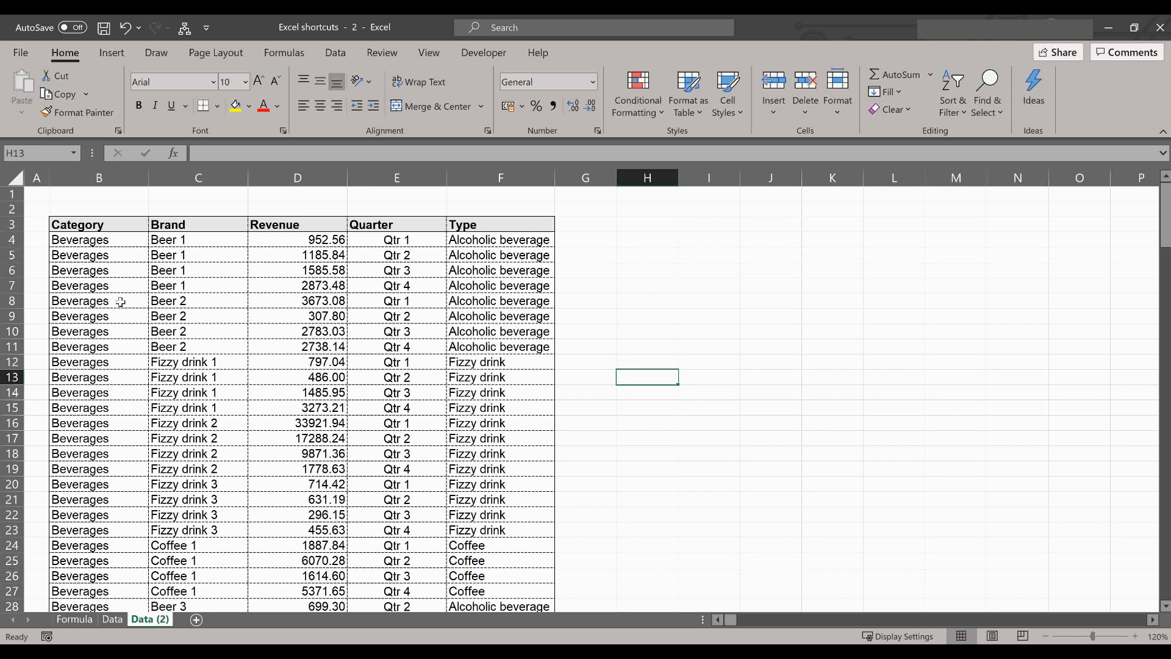
Make all entries of the Category column, B4:B169, bold and italic.
{"action": "scroll", "coordinate": [113, 332], "scroll_direction": "down", "scroll_amount": 3}
{"action": "scroll", "coordinate": [113, 333], "scroll_direction": "up", "scroll_amount": 3}
{"action": "left_click", "coordinate": [135, 240]}
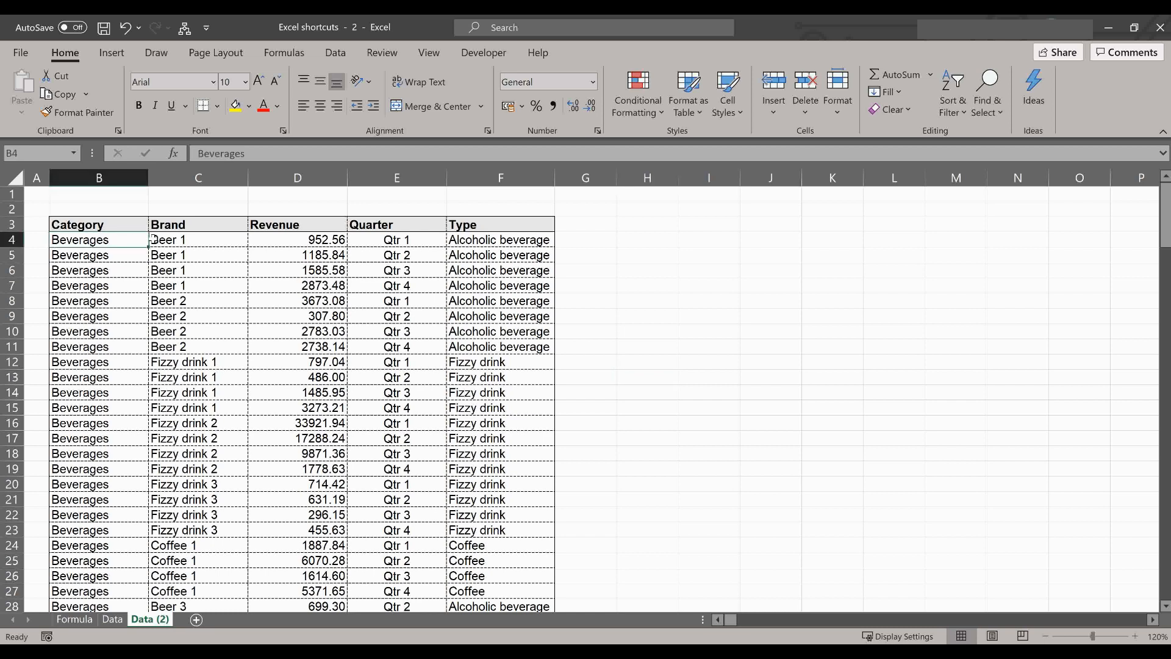
{"action": "key", "text": "ctrl+shift+Down"}
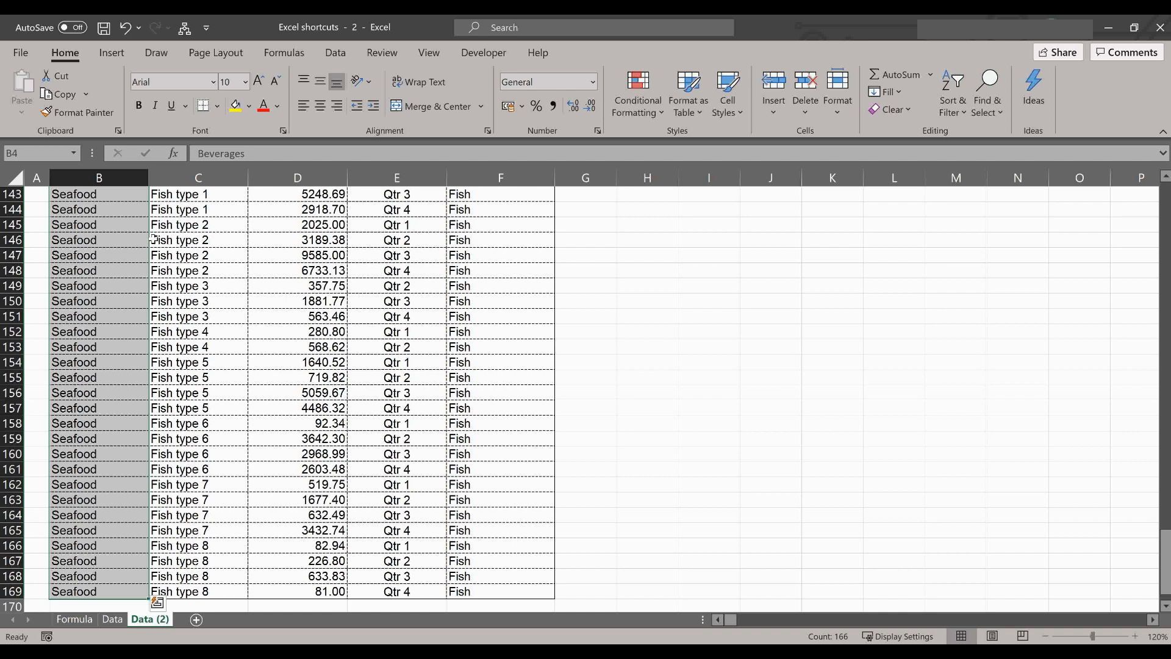
{"action": "scroll", "coordinate": [109, 506], "scroll_direction": "down", "scroll_amount": 2}
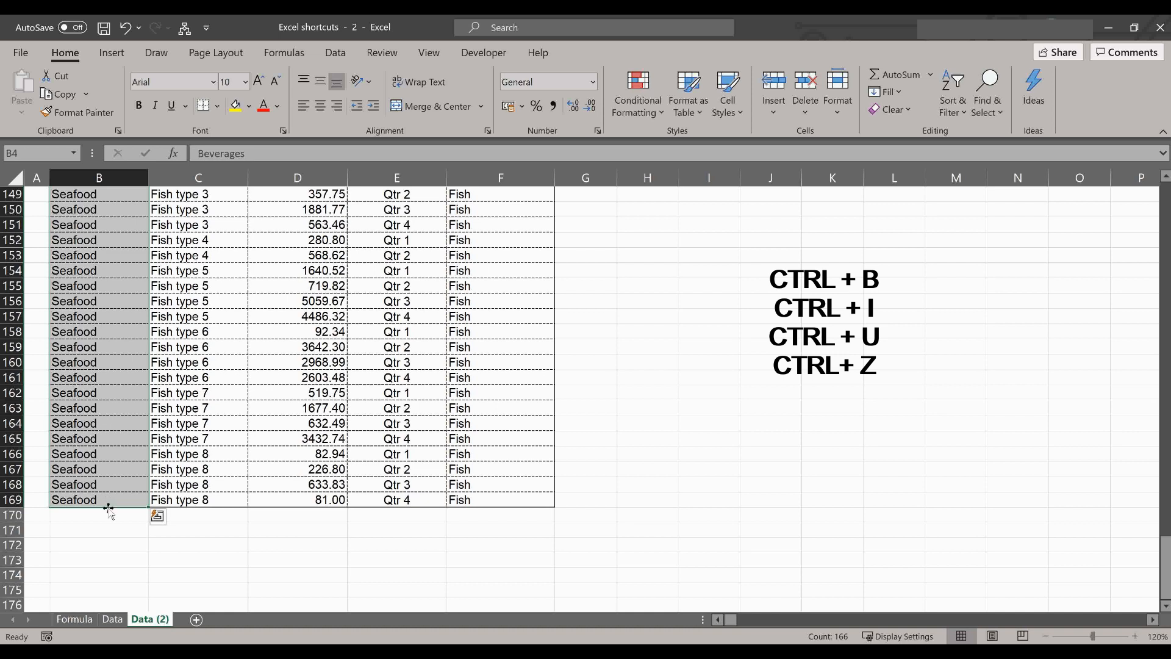
{"action": "key", "text": "ctrl+b"}
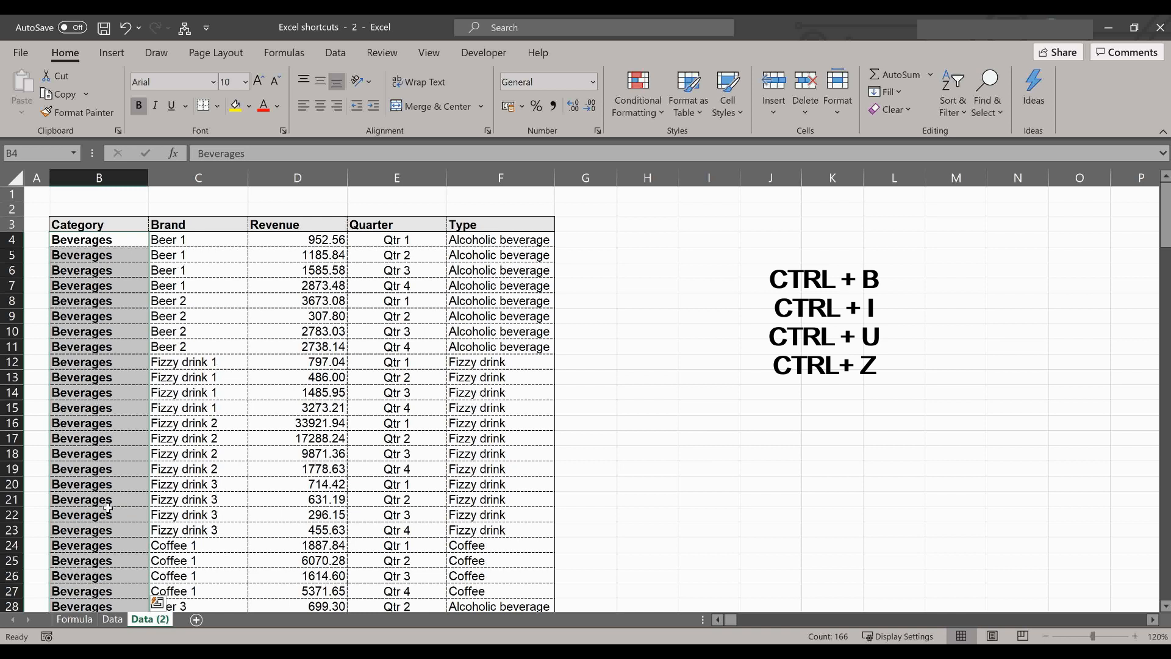
{"action": "key", "text": "ctrl+i"}
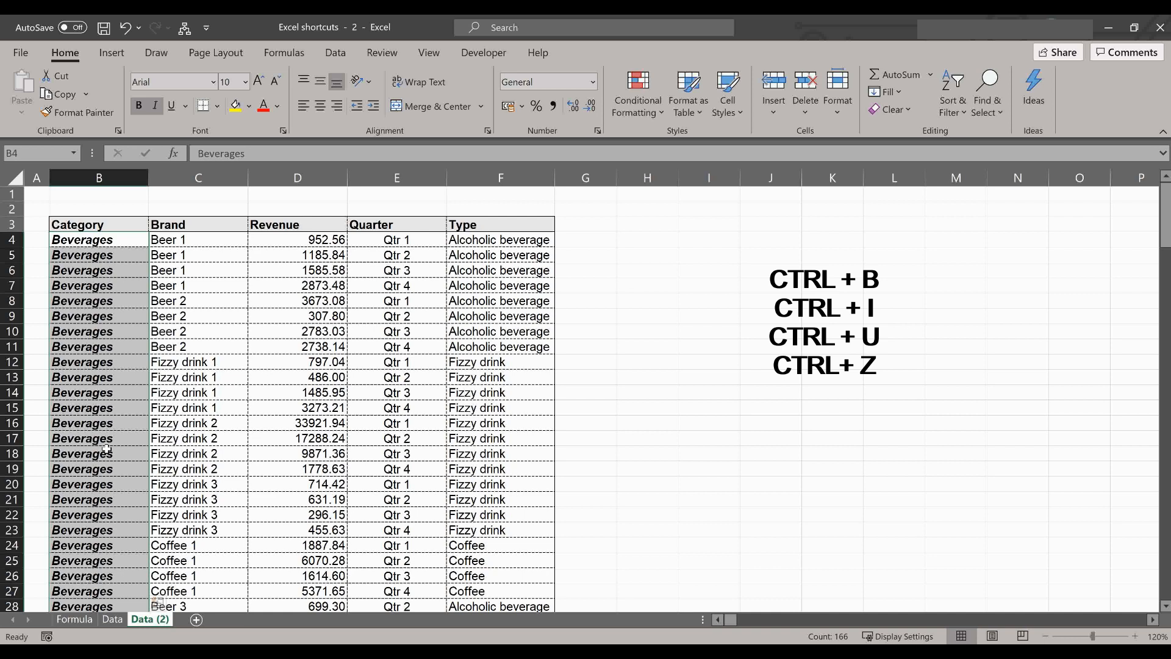
Underline the Category entries, undo the underline, and switch their bold formatting off and on again.
{"action": "key", "text": "ctrl+u"}
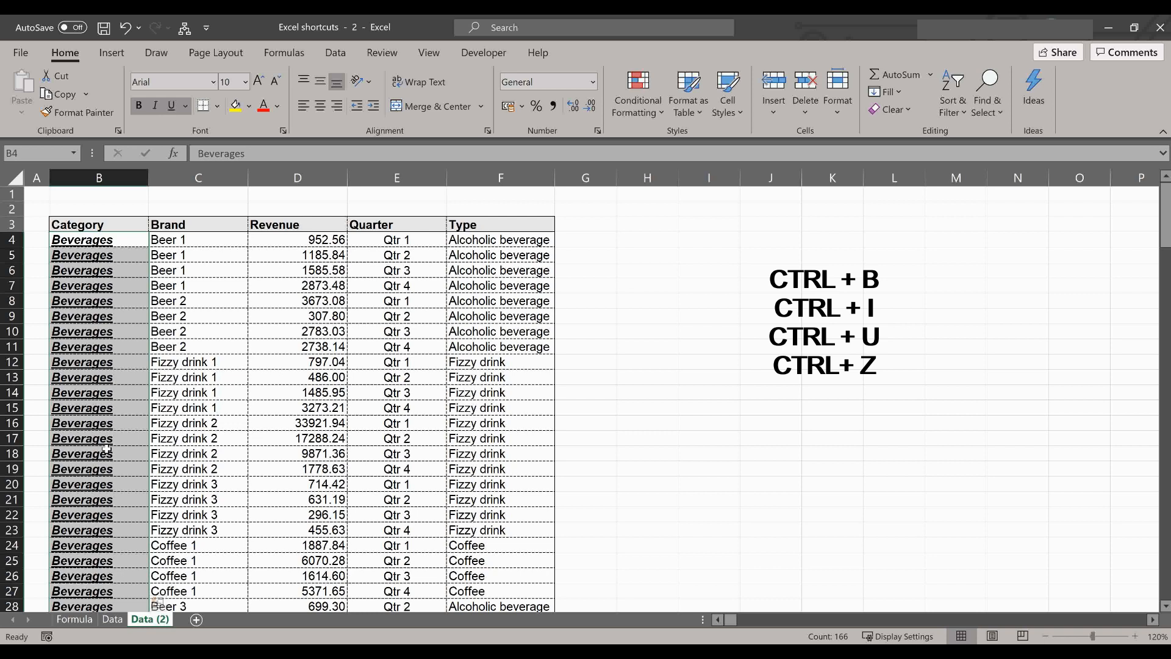
{"action": "key", "text": "ctrl+z"}
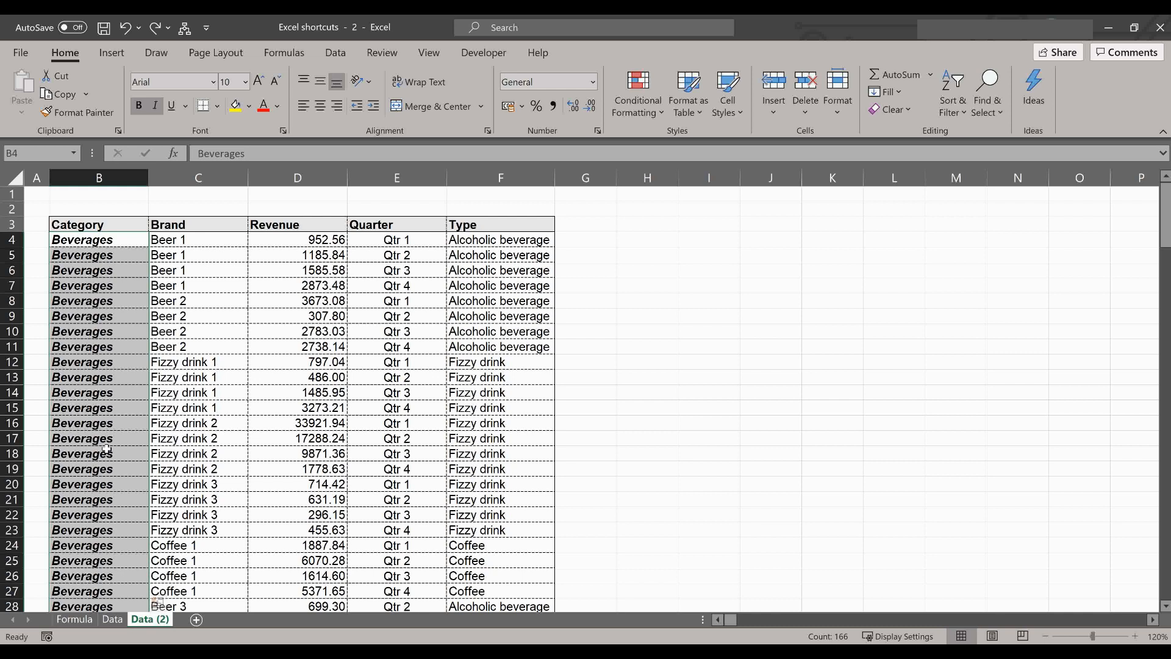
{"action": "key", "text": "ctrl+b"}
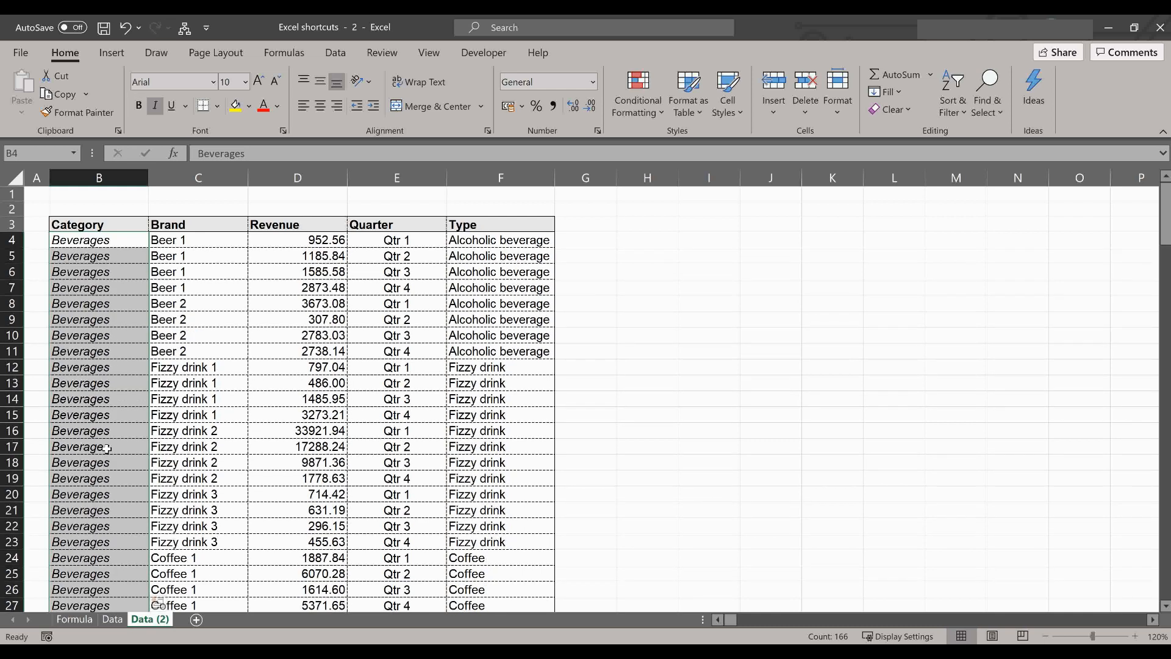
{"action": "key", "text": "ctrl+b"}
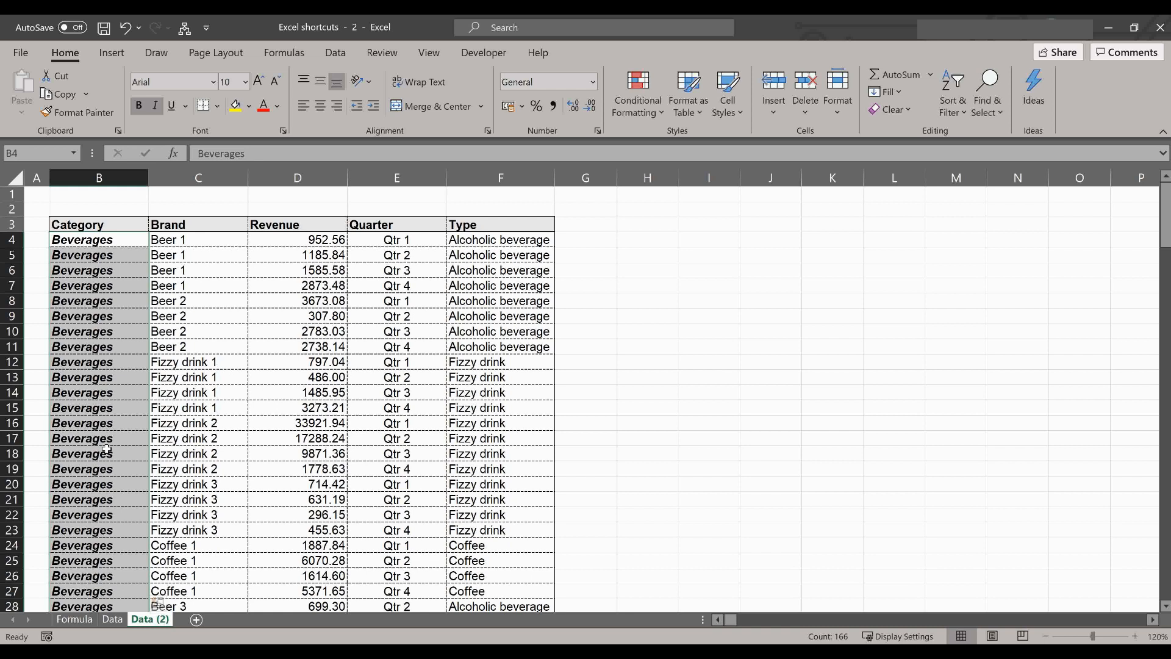
{"action": "left_click", "coordinate": [634, 363]}
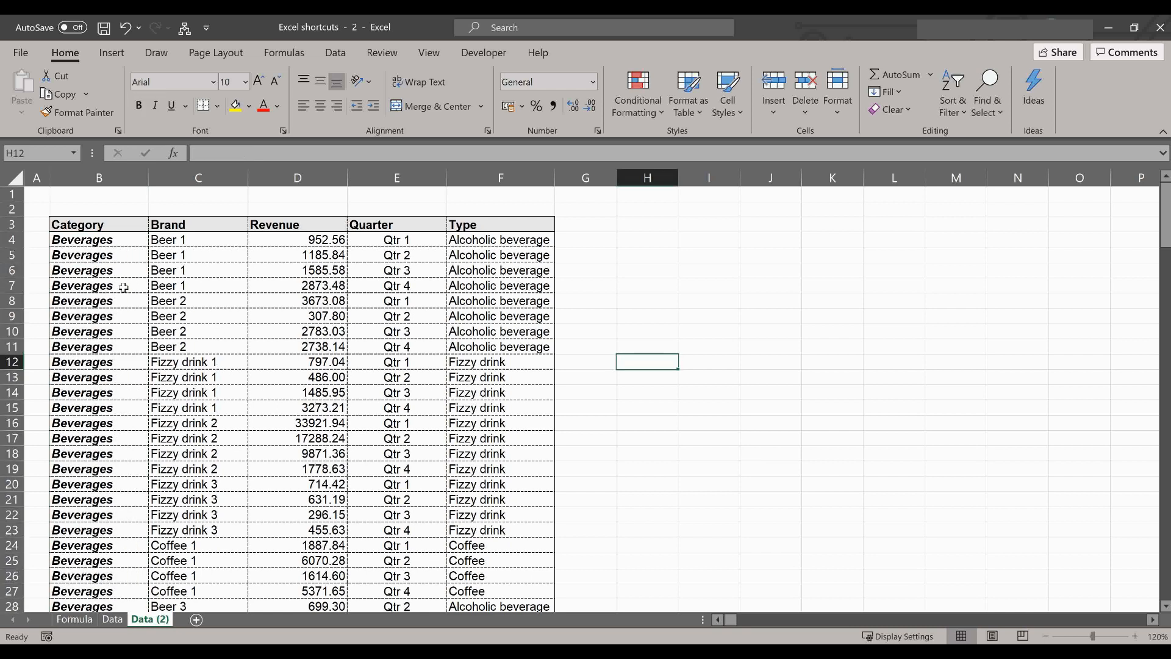
Format all Revenue values, D4:D169, as euro currency and deselect the range.
{"action": "left_click", "coordinate": [318, 241]}
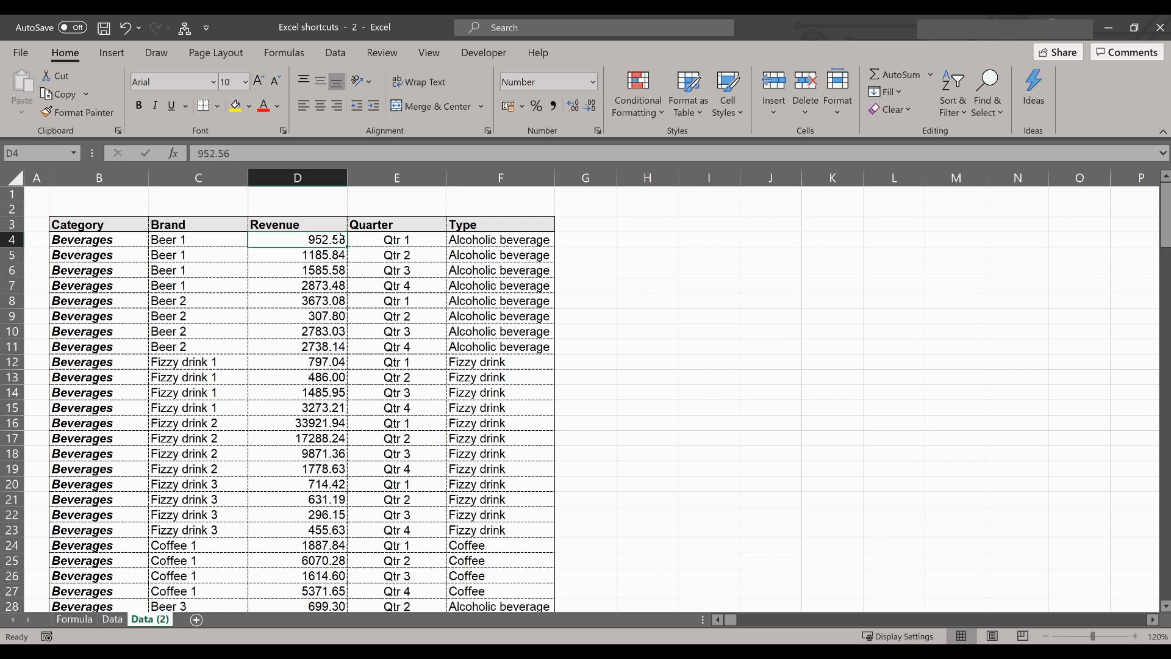
{"action": "key", "text": "ctrl+shift+Down"}
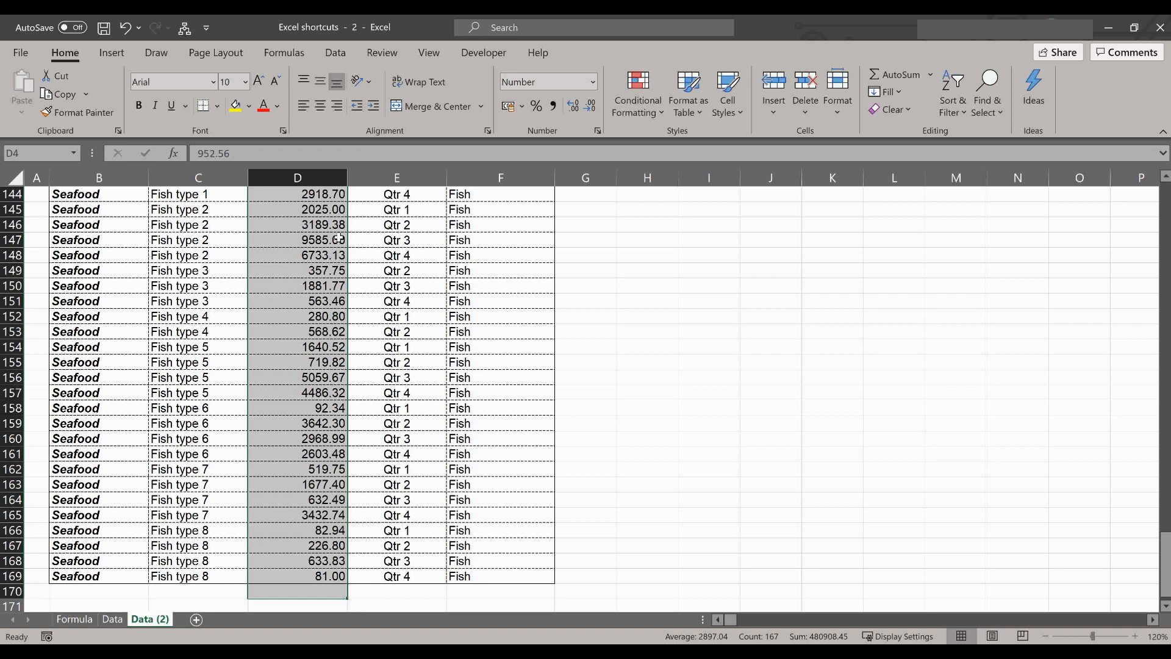
{"action": "key", "text": "shift+Up"}
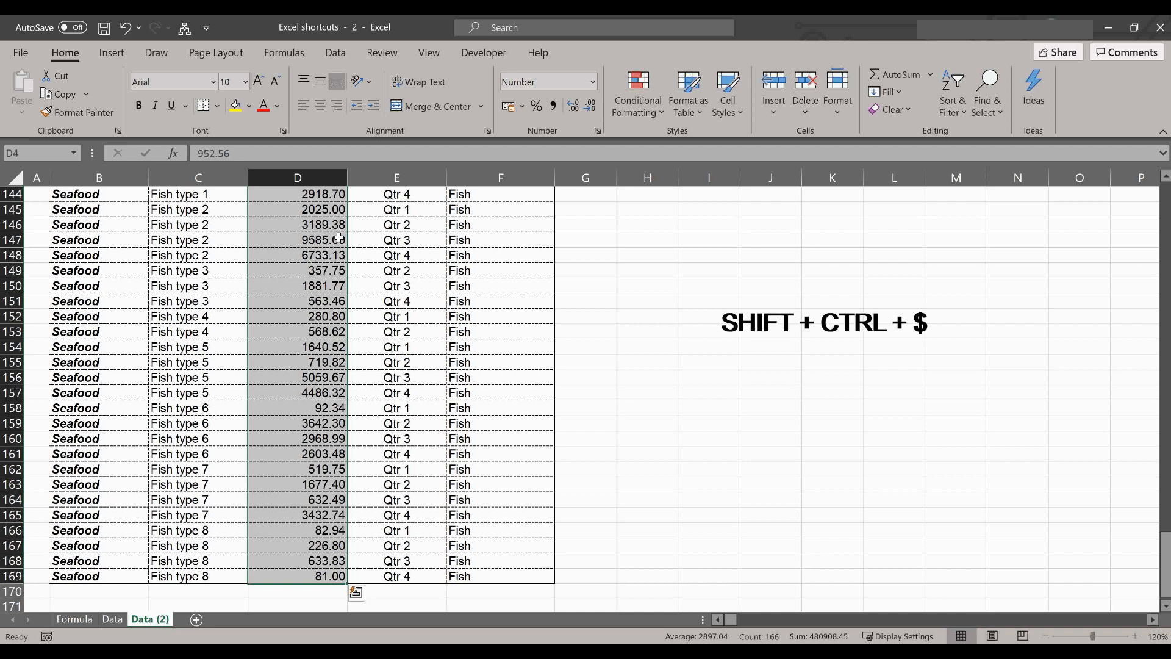
{"action": "key", "text": "ctrl+shift+4"}
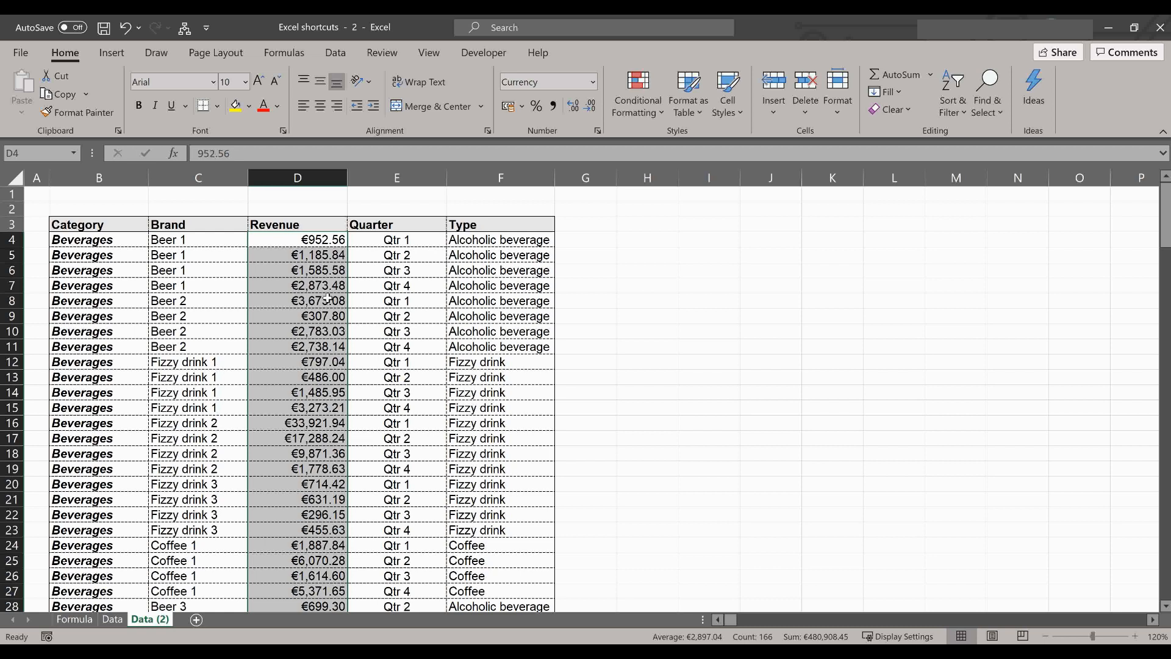
{"action": "left_click", "coordinate": [323, 210]}
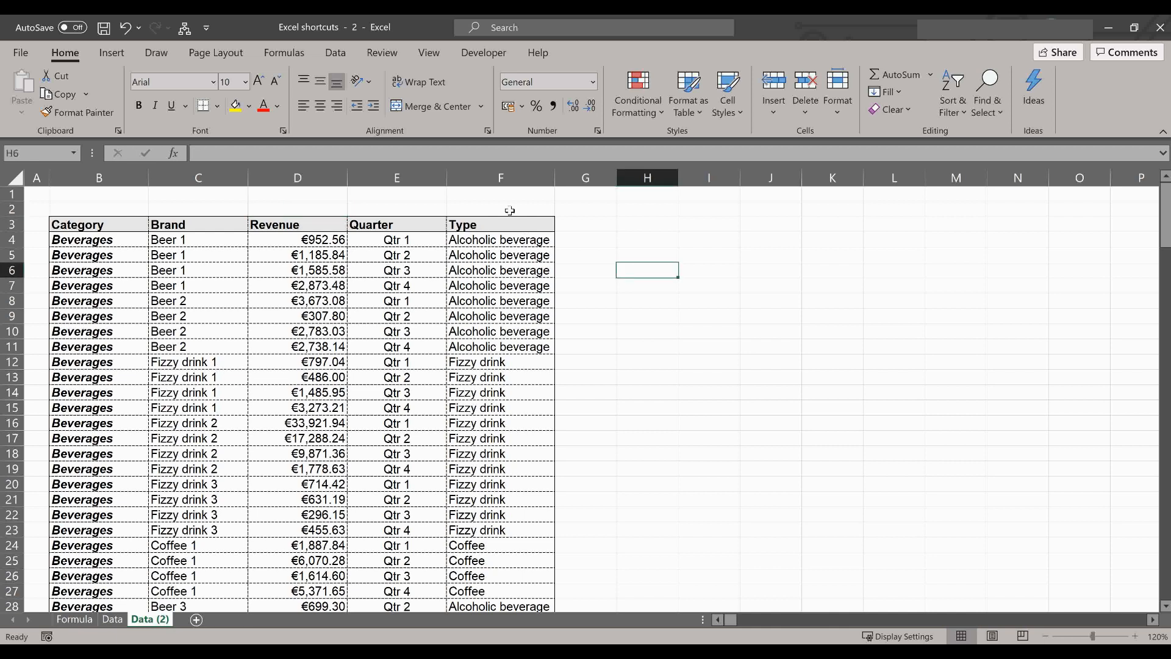
Move the whole Type column from F to C, inserting it between the Category and Brand columns.
{"action": "left_click", "coordinate": [501, 177]}
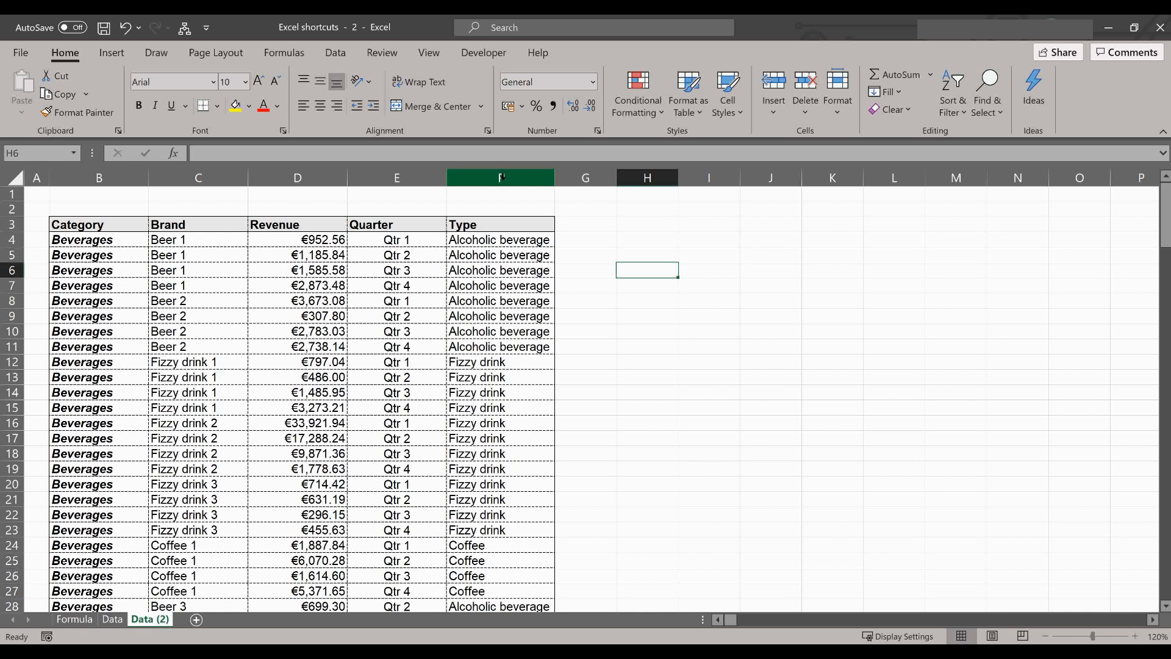
{"action": "left_click", "coordinate": [501, 176]}
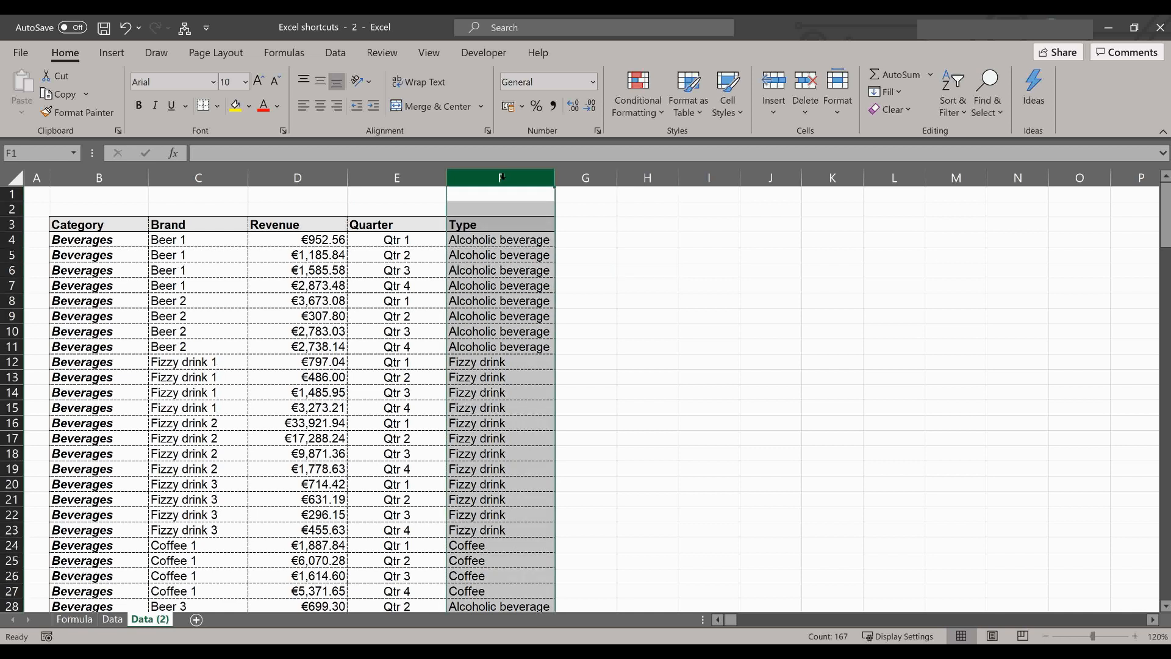
{"action": "key", "text": "ctrl+x"}
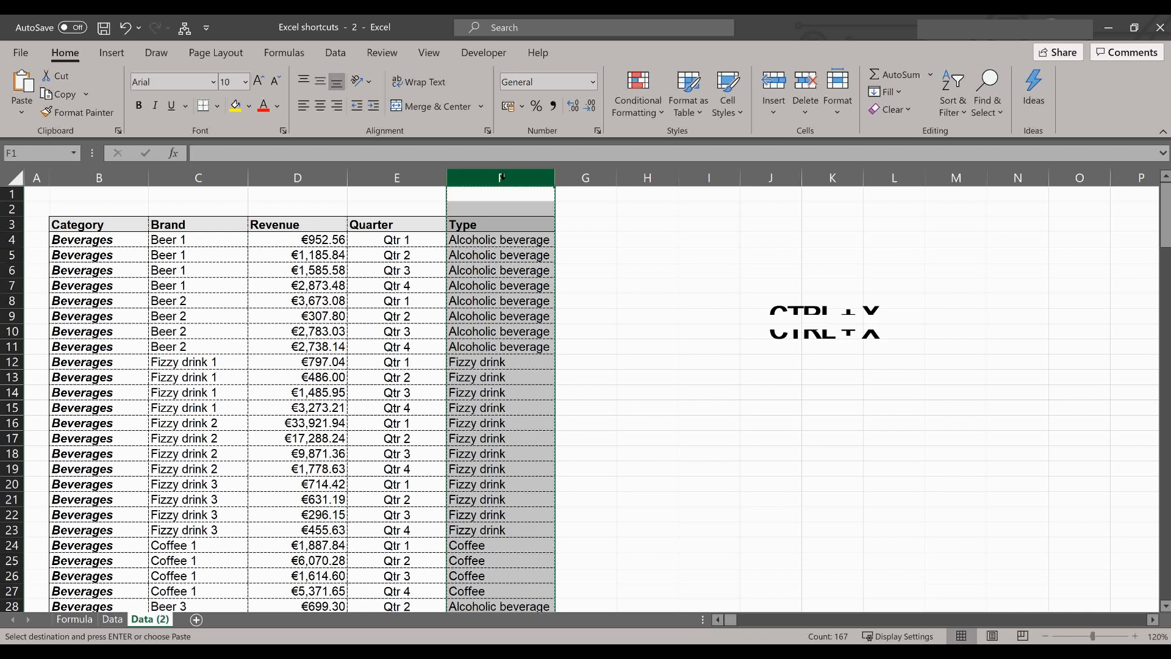
{"action": "left_click", "coordinate": [177, 176]}
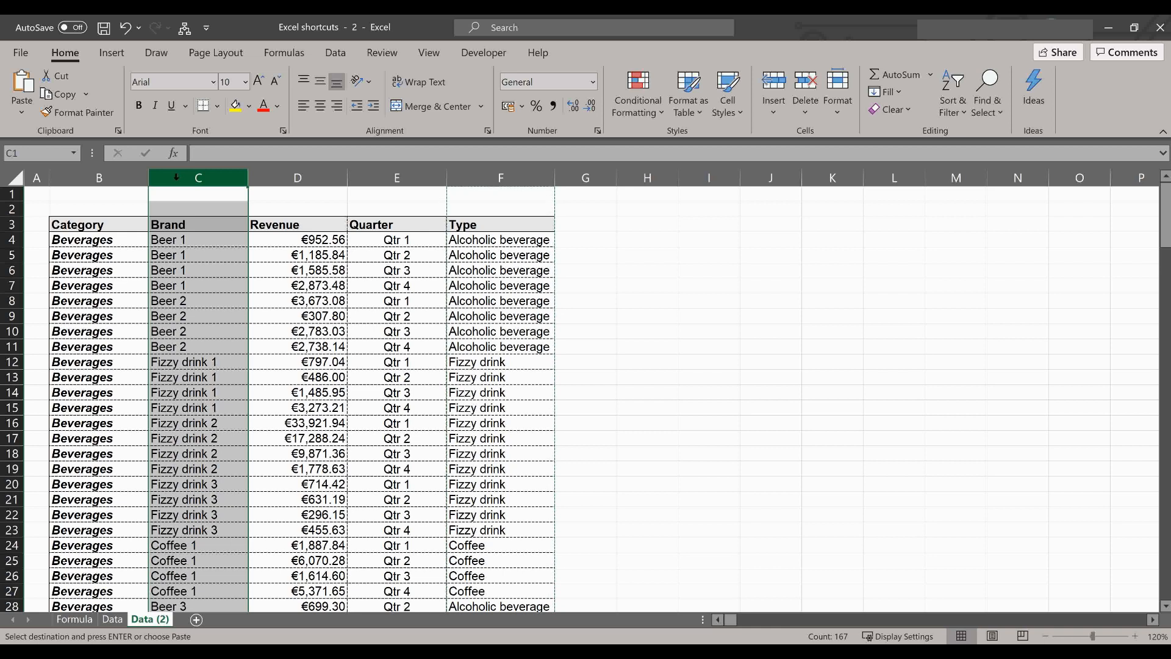
{"action": "right_click", "coordinate": [176, 177]}
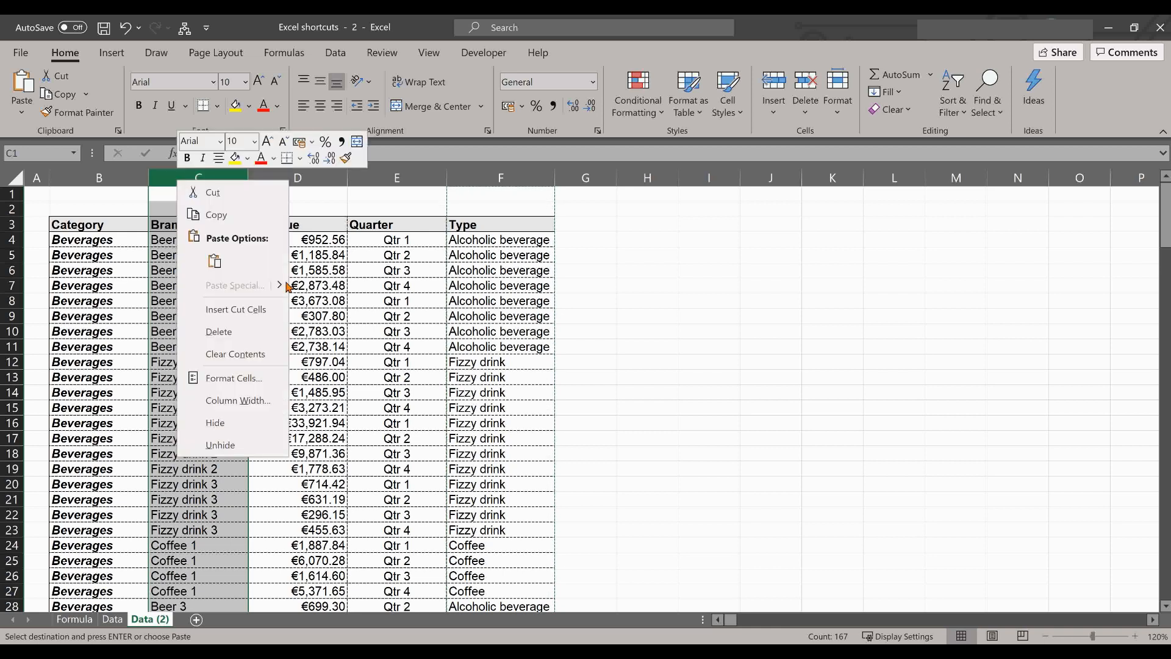
{"action": "left_click", "coordinate": [263, 312]}
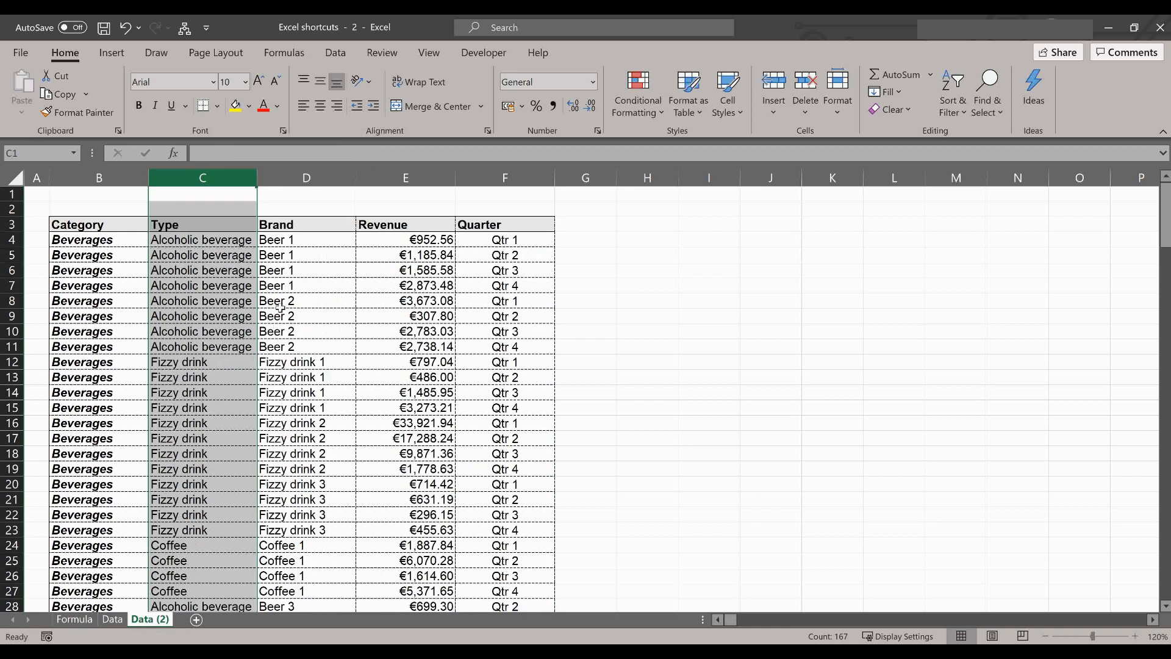
{"action": "left_click", "coordinate": [340, 289]}
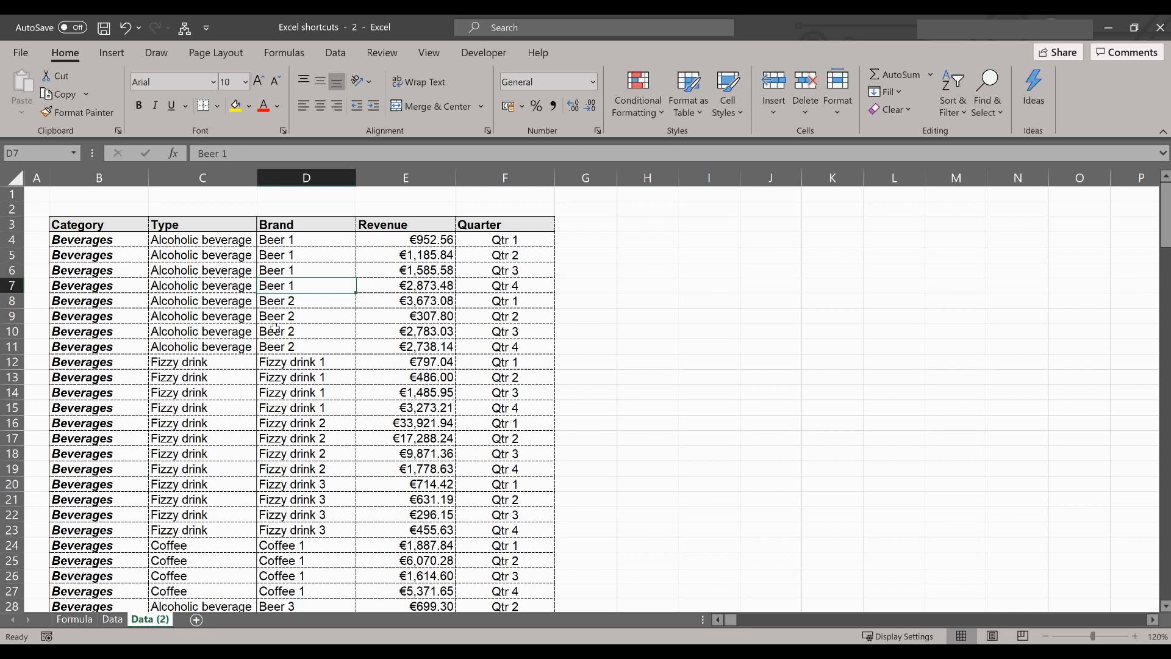
Replace every occurrence of "Beer" on the sheet with "Alcoholic beverage" and close Find and Replace.
{"action": "key", "text": "ctrl+h"}
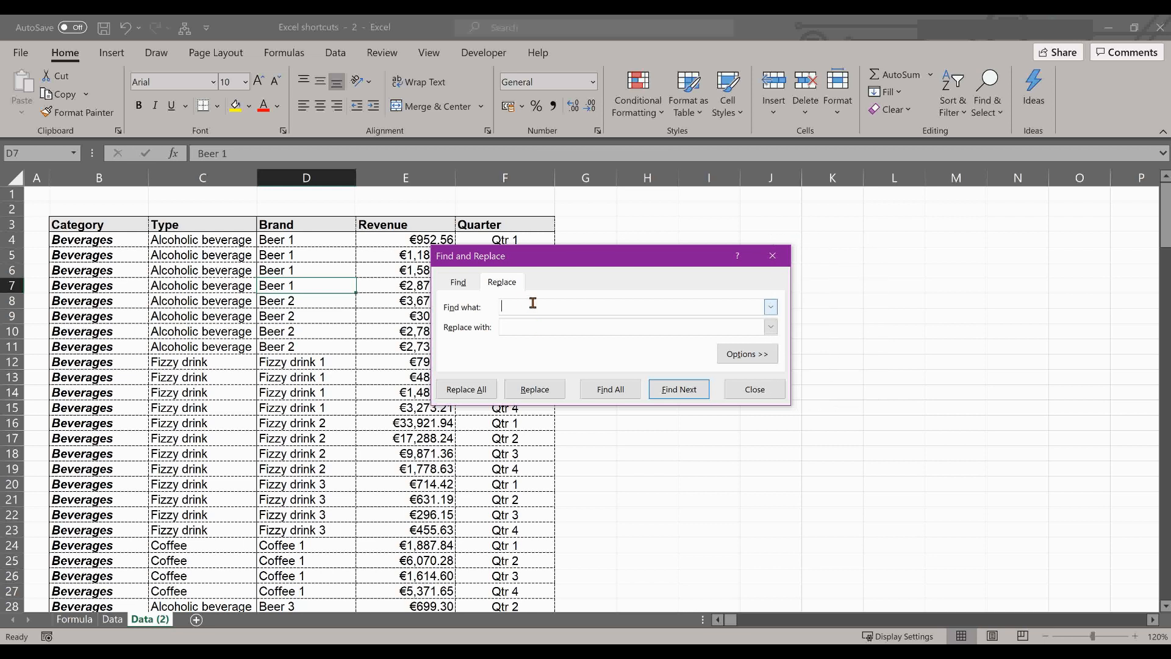
{"action": "type", "text": "eer"}
{"action": "left_click", "coordinate": [548, 323]}
{"action": "type", "text": "Alcoholic beverage"}
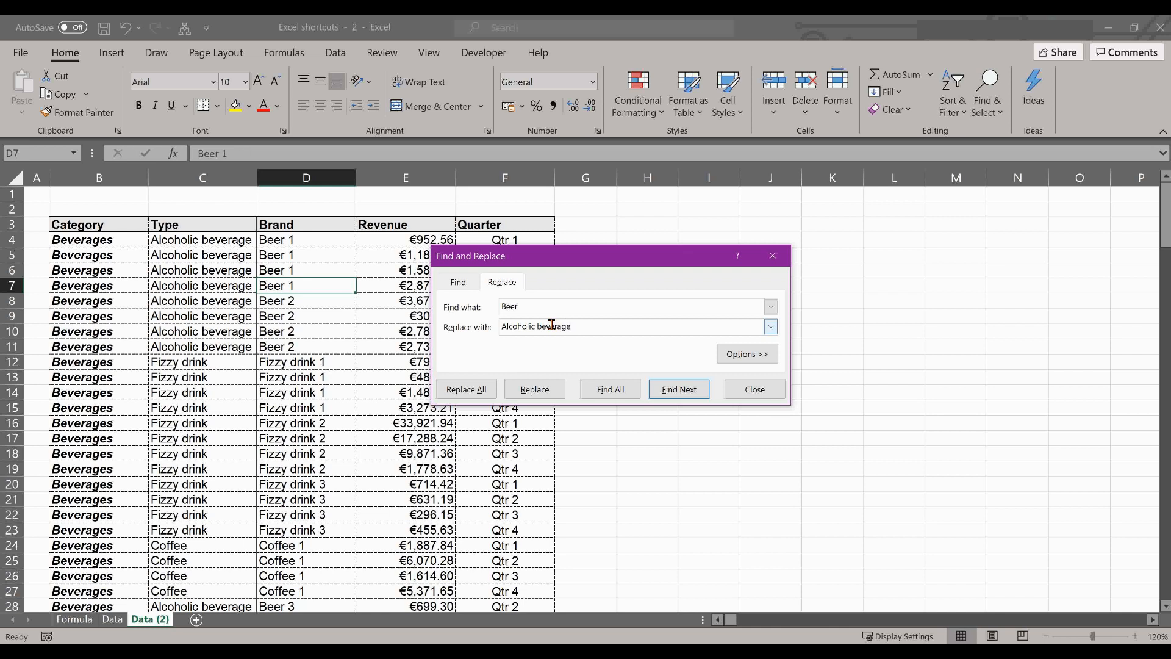
{"action": "left_click", "coordinate": [741, 359]}
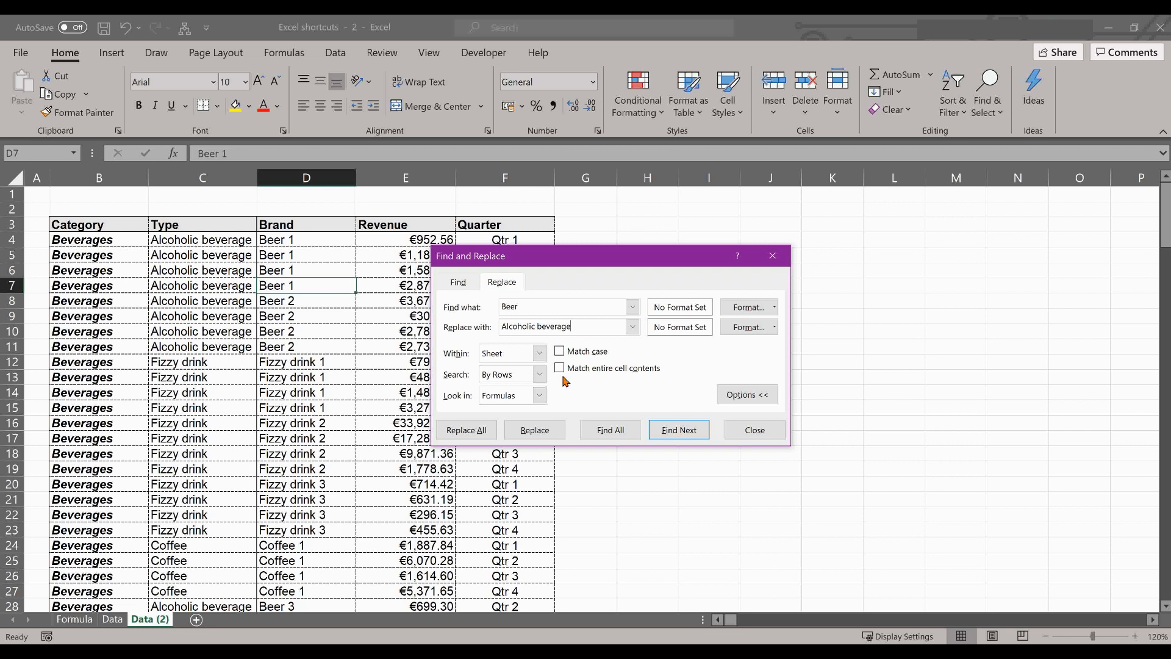
{"action": "left_click", "coordinate": [490, 434]}
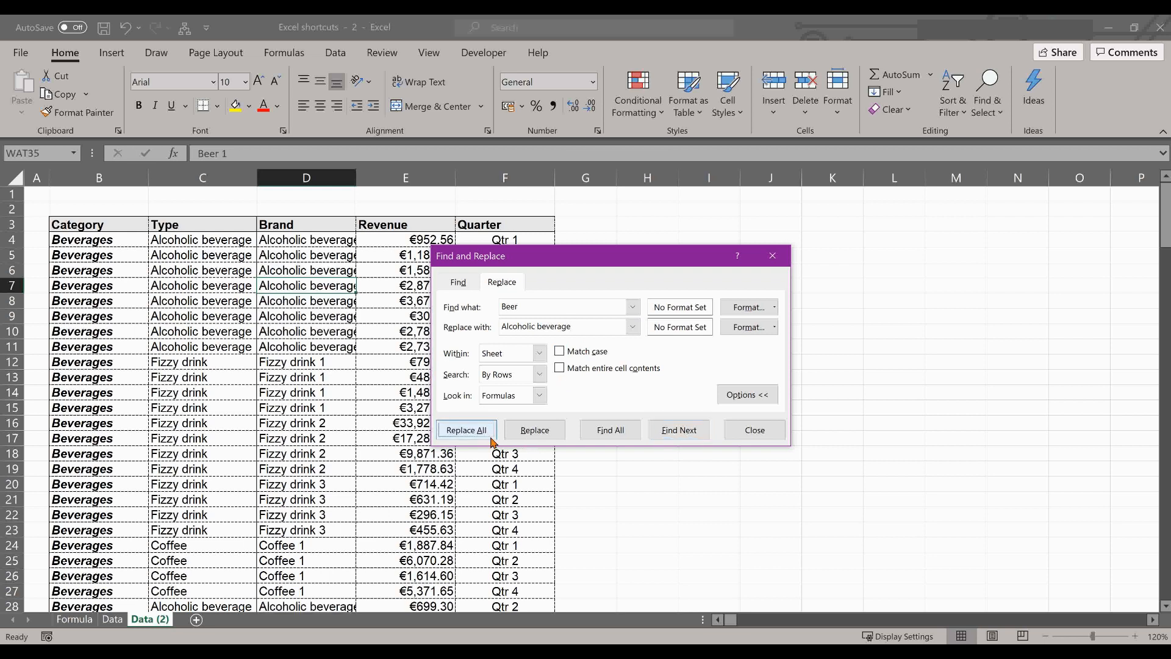
{"action": "left_click", "coordinate": [590, 378]}
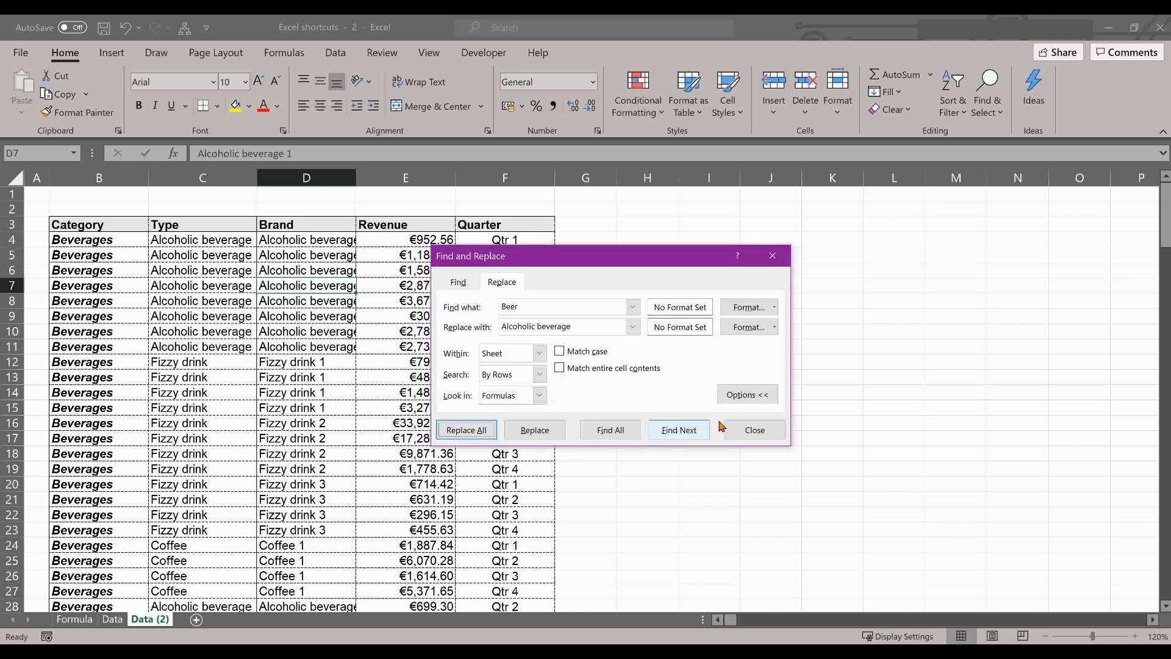
{"action": "left_click", "coordinate": [754, 430]}
AutoFit the width of the Brand column to its contents.
{"action": "key", "text": "alt+h"}
{"action": "key", "text": "o"}
{"action": "key", "text": "i"}
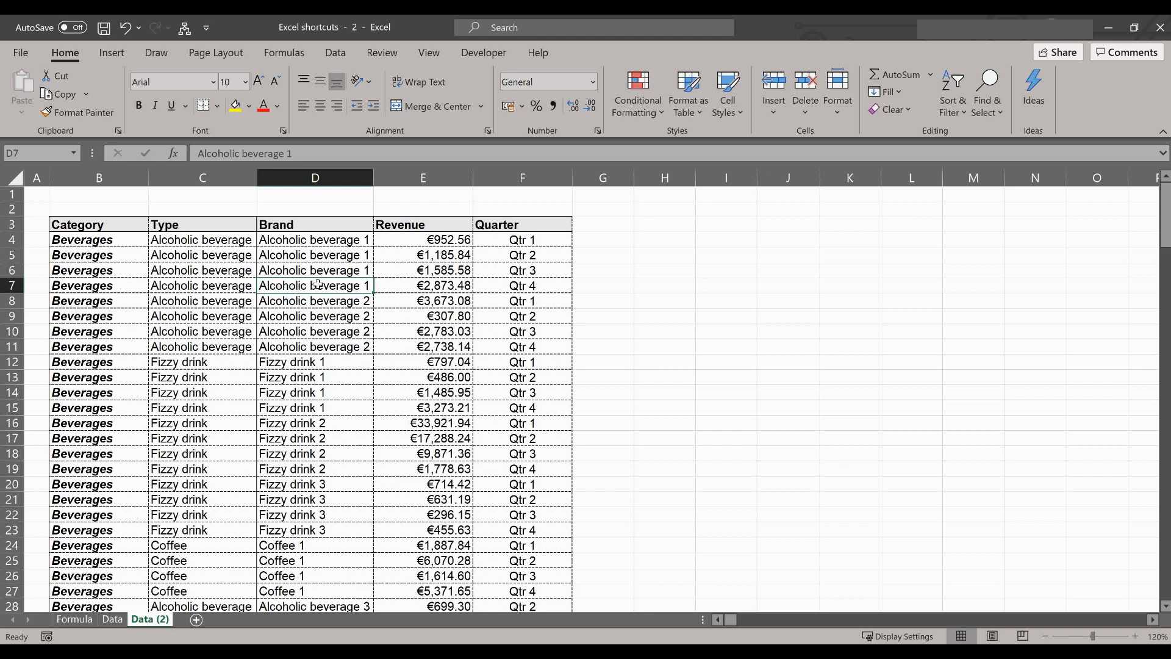
Total the Revenue column in E170 with =SUM(E4:E169) and apply the currency format to the total.
{"action": "left_click", "coordinate": [445, 240]}
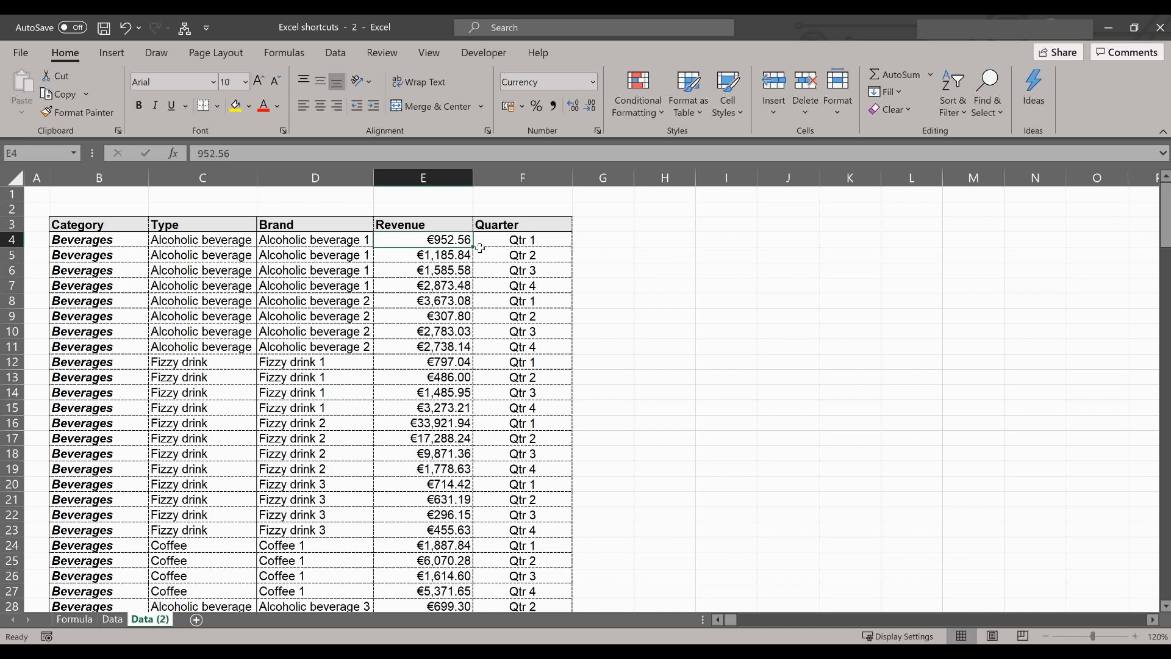
{"action": "key", "text": "ctrl+shift+Down"}
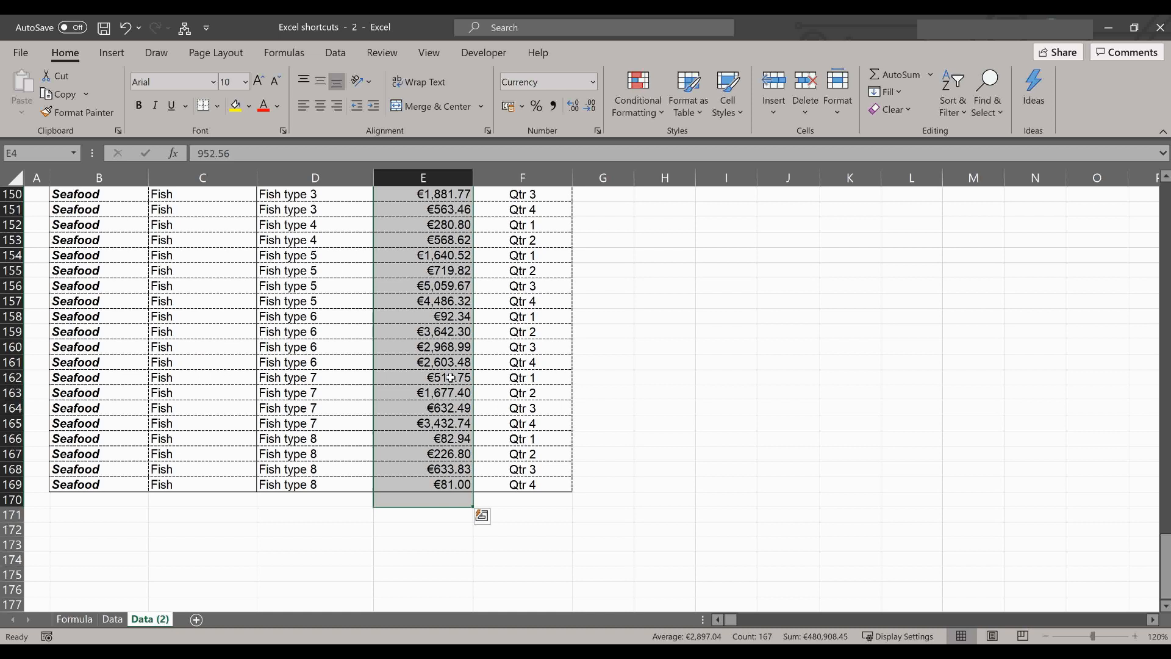
{"action": "left_click", "coordinate": [441, 510]}
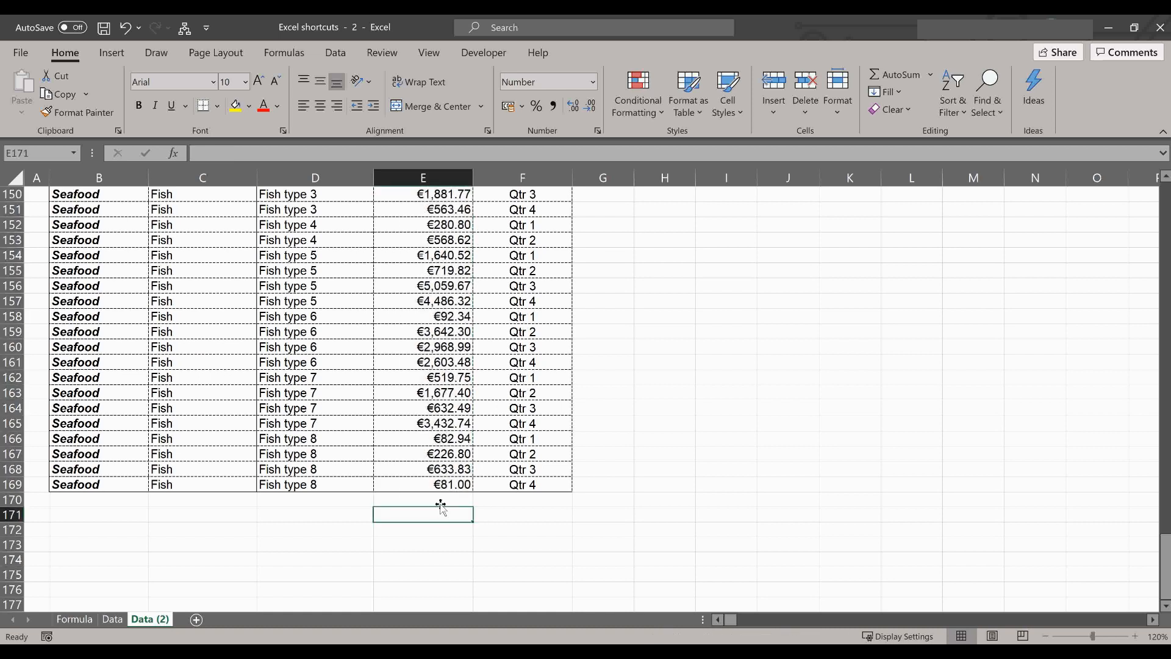
{"action": "left_click", "coordinate": [439, 500]}
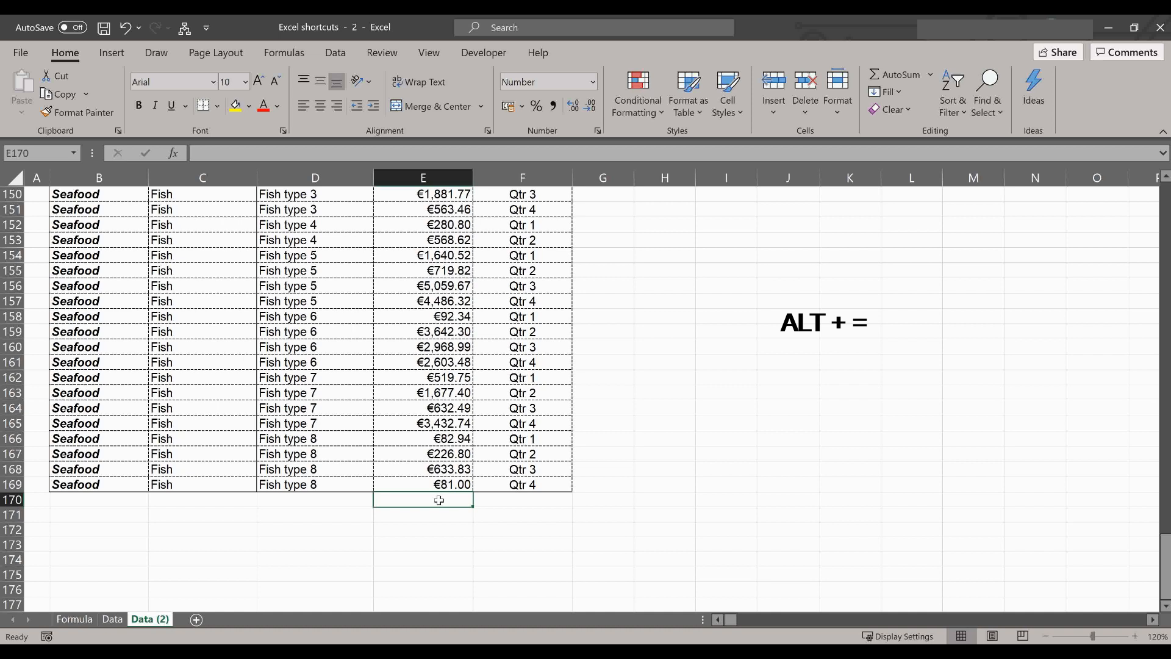
{"action": "key", "text": "alt+equal"}
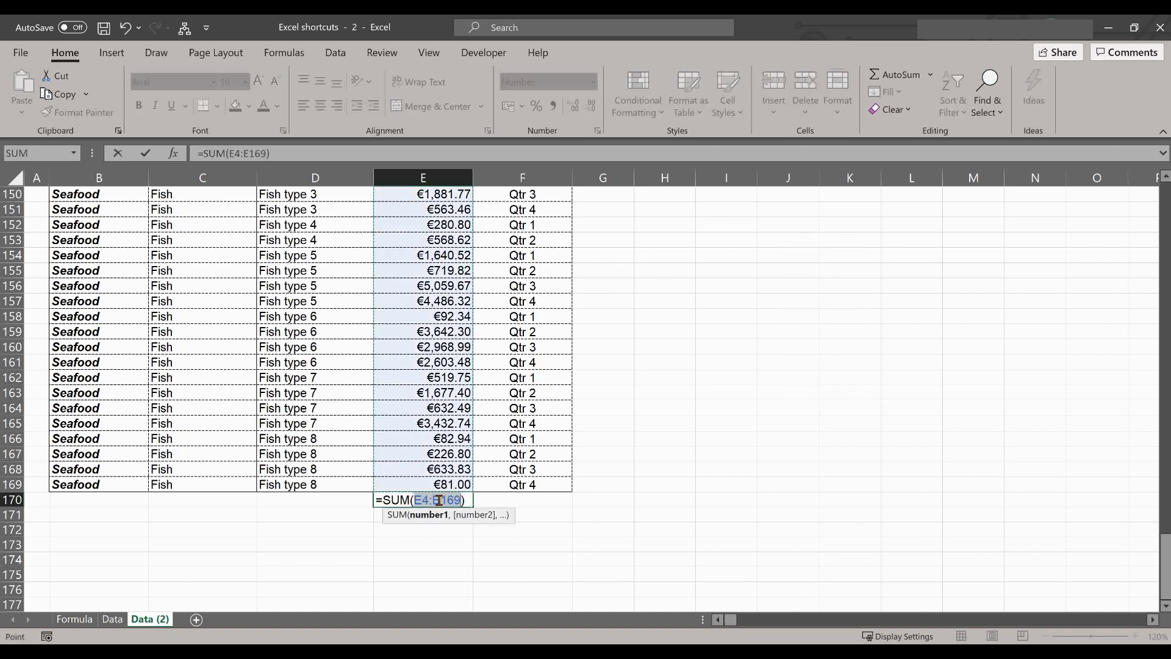
{"action": "key", "text": "Return"}
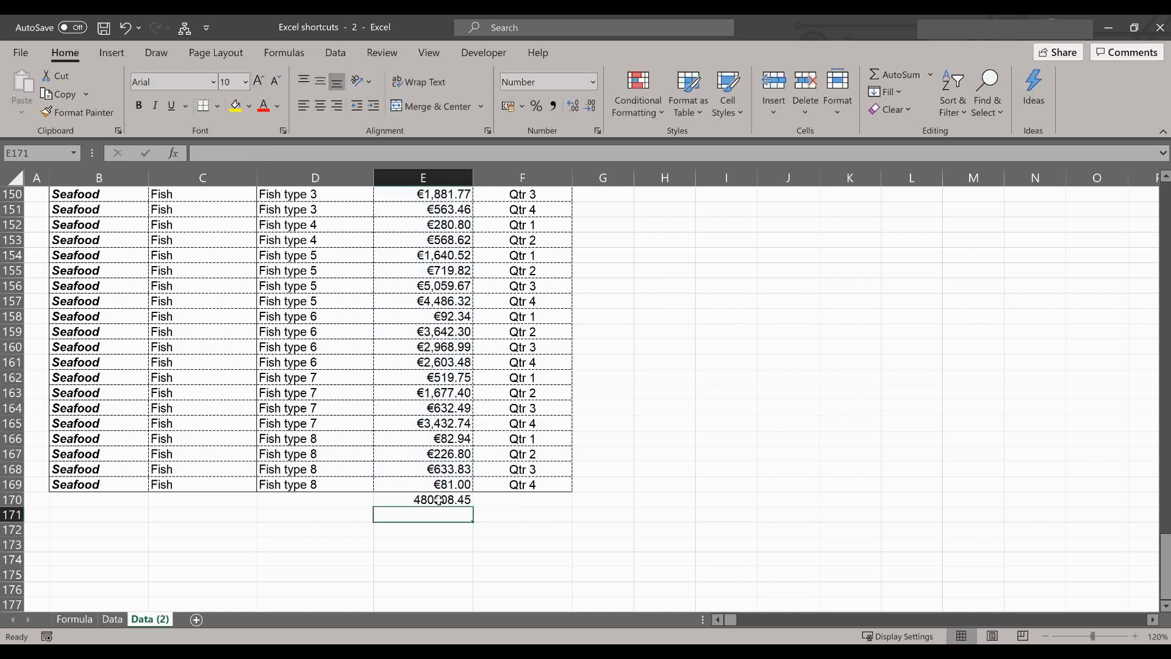
{"action": "left_click", "coordinate": [439, 500]}
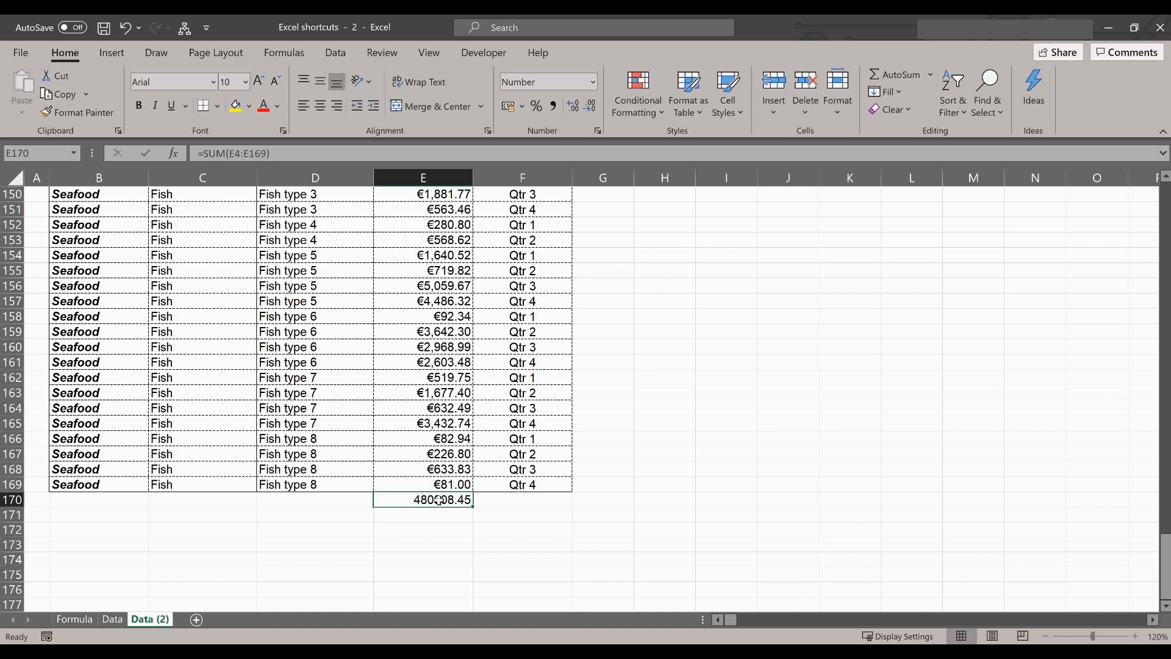
{"action": "key", "text": "ctrl+shift+4"}
Enter the title "Data set for excel shortcuts." in cell B1 above the table.
{"action": "key", "text": "ctrl+Home"}
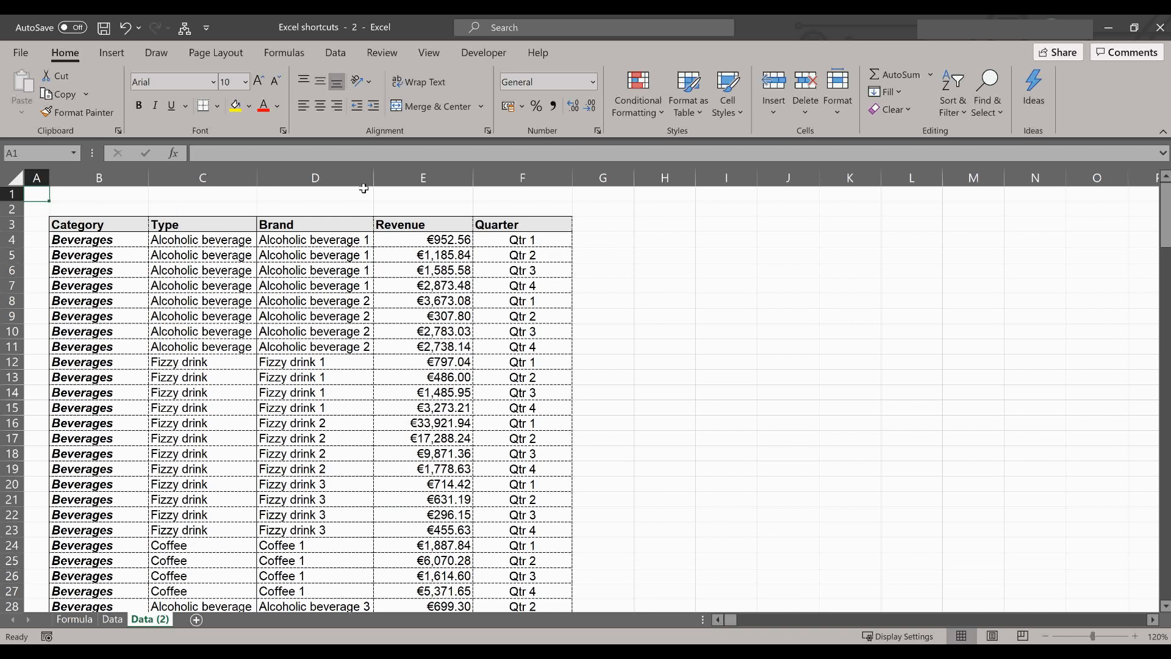
{"action": "left_click", "coordinate": [121, 196]}
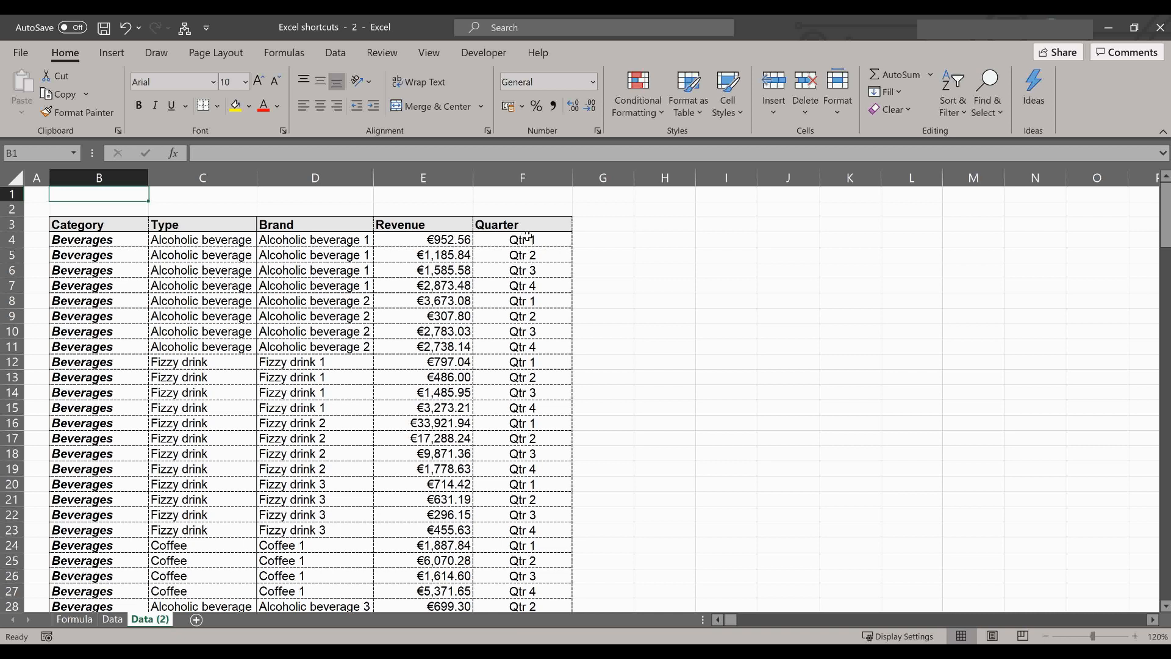
{"action": "type", "text": "D"}
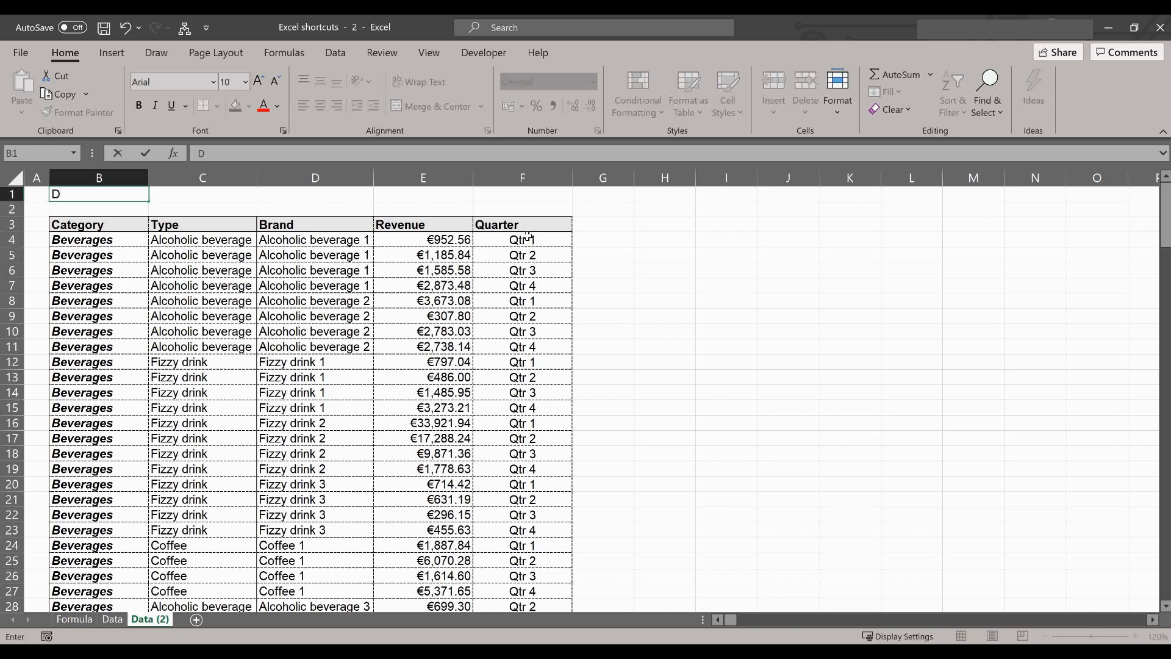
{"action": "type", "text": "ata set for excel shortcuts"}
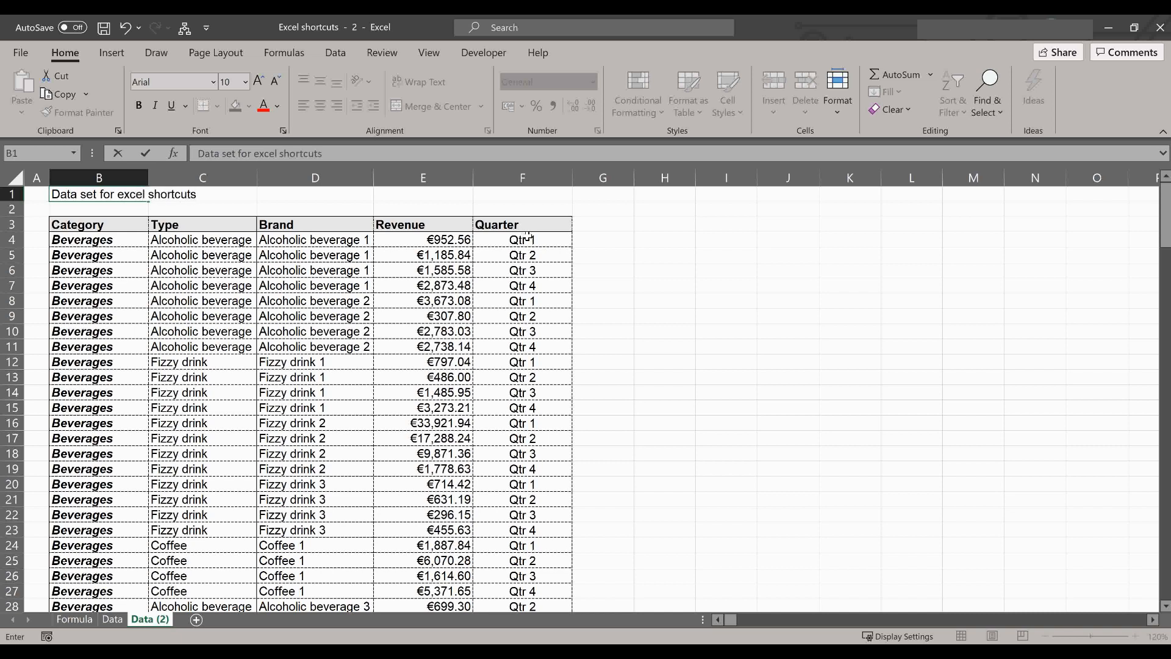
{"action": "type", "text": "."}
{"action": "key", "text": "Return"}
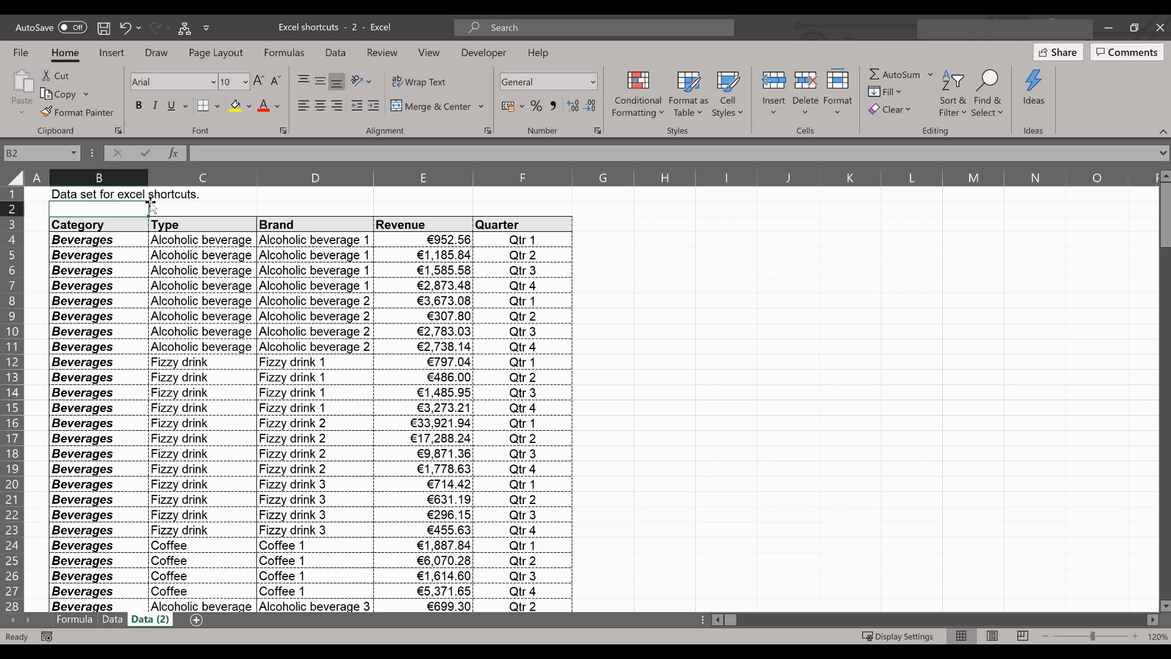
Extend the title in cell B1 to read "Data set for excel shortcuts. To be used for other tutorials.".
{"action": "left_click", "coordinate": [106, 194]}
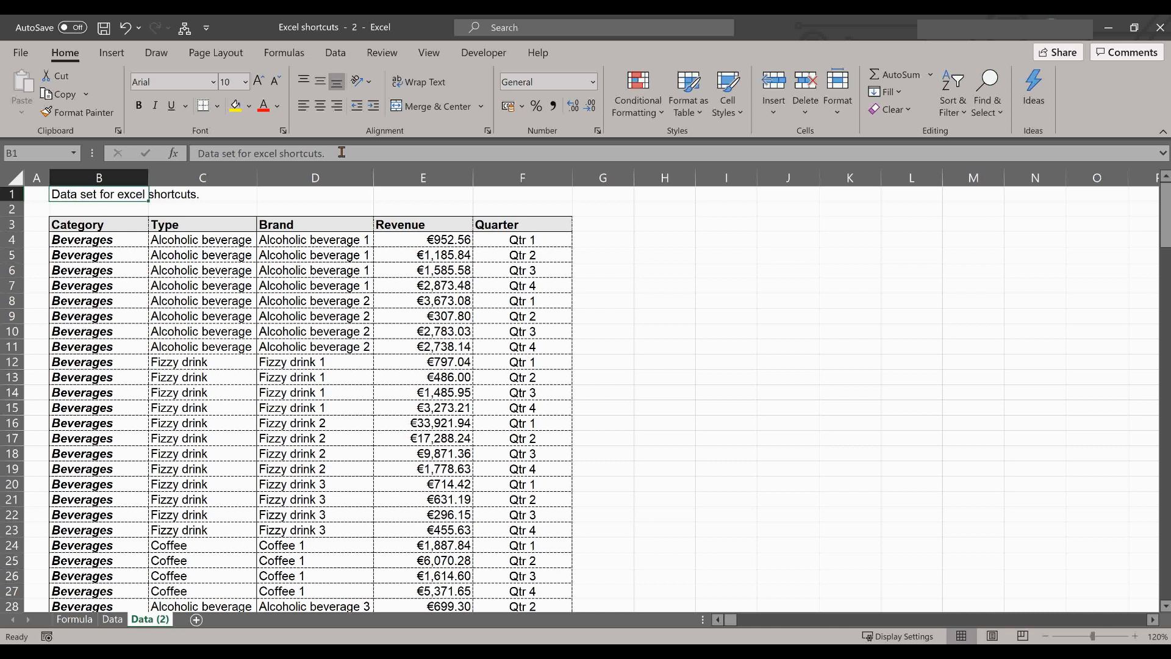
{"action": "key", "text": "F2"}
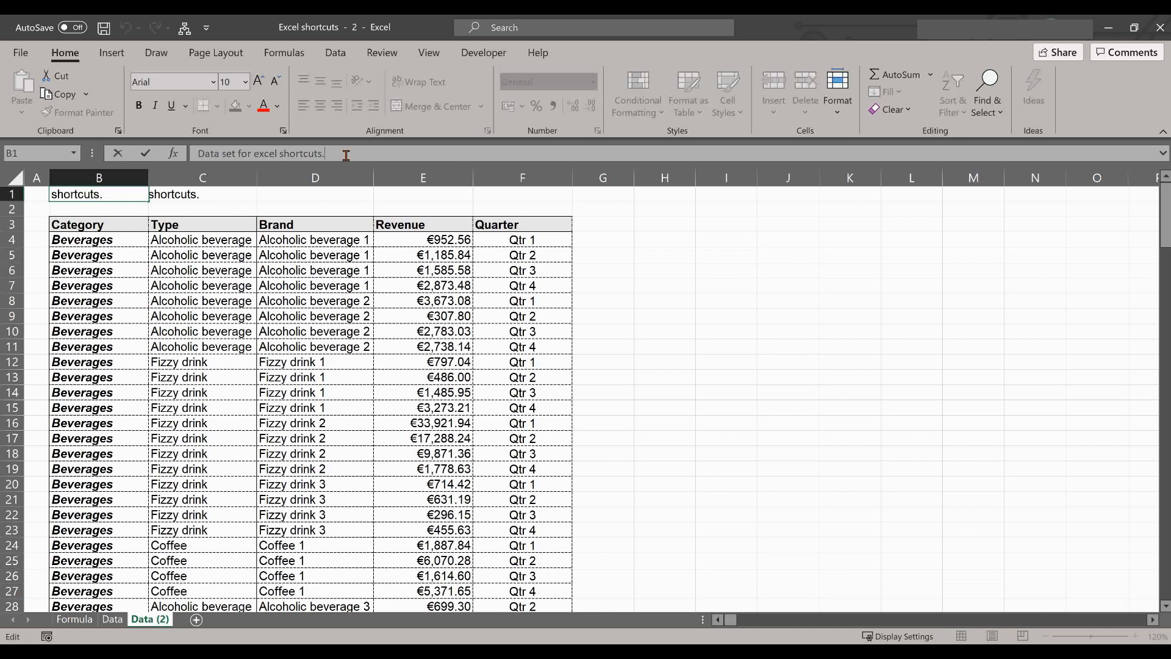
{"action": "key", "text": "ctrl+Return"}
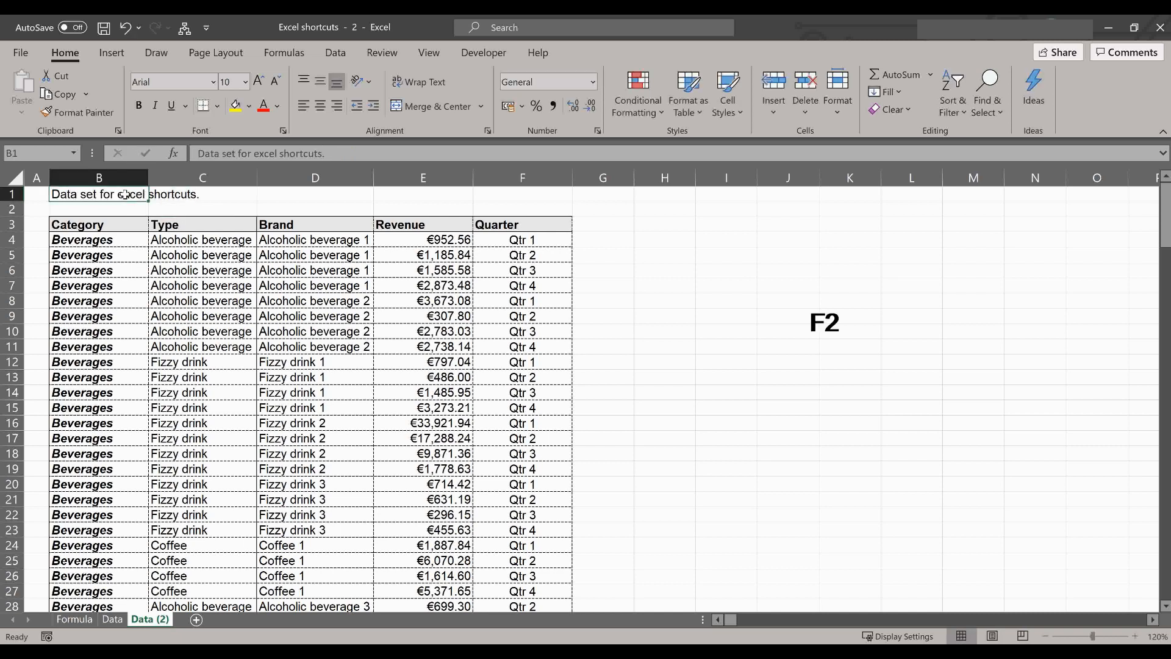
{"action": "key", "text": "F2"}
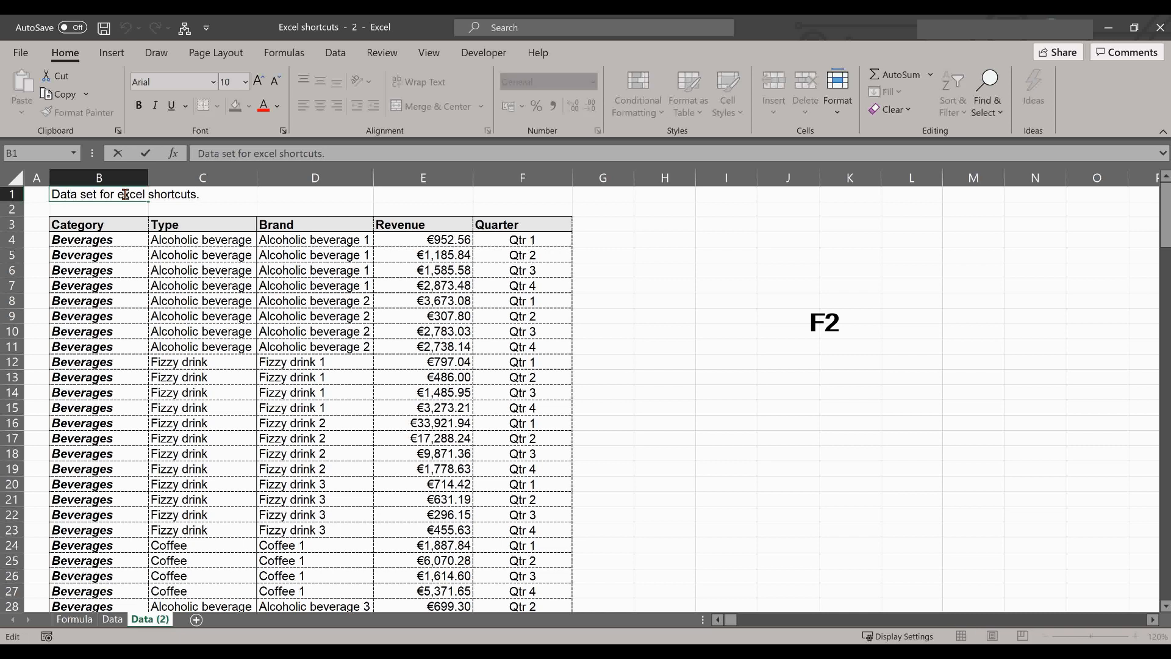
{"action": "type", "text": "To be used for"}
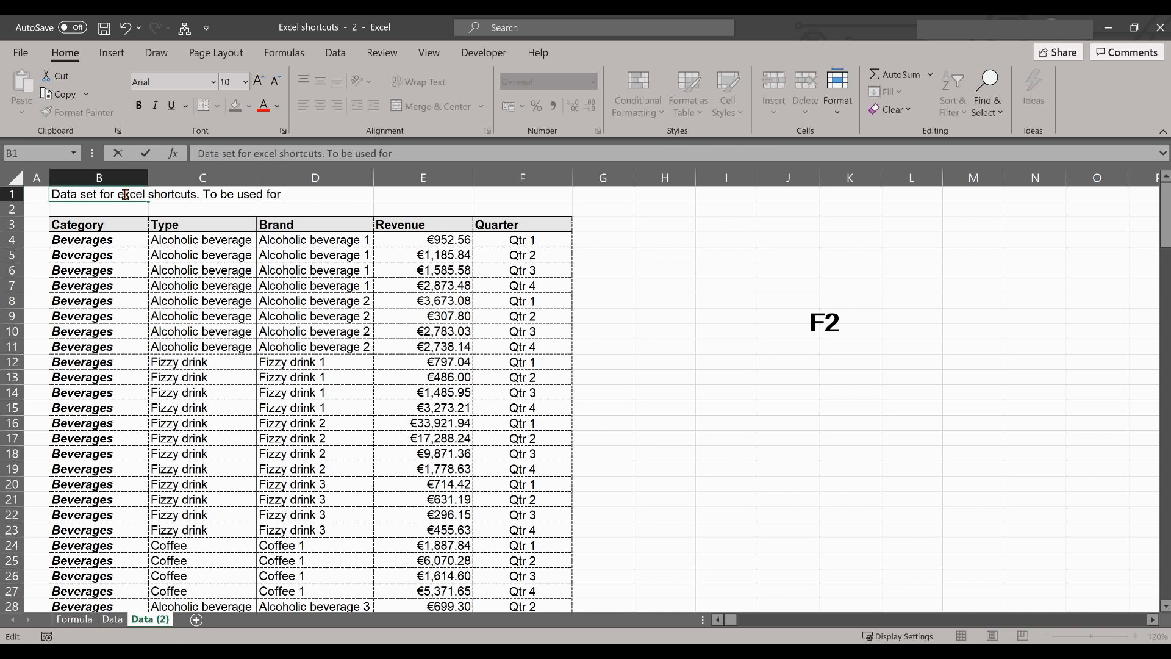
{"action": "type", "text": " other tutorials."}
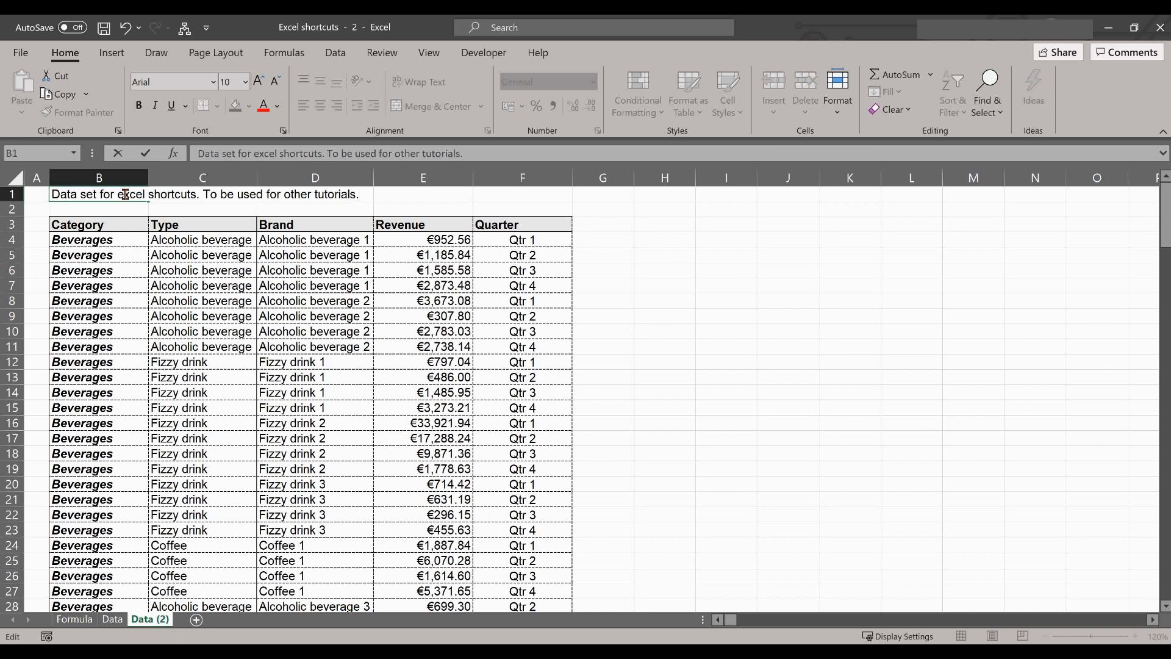
Add filters to the table's header row from Category to Quarter.
{"action": "left_click", "coordinate": [129, 225]}
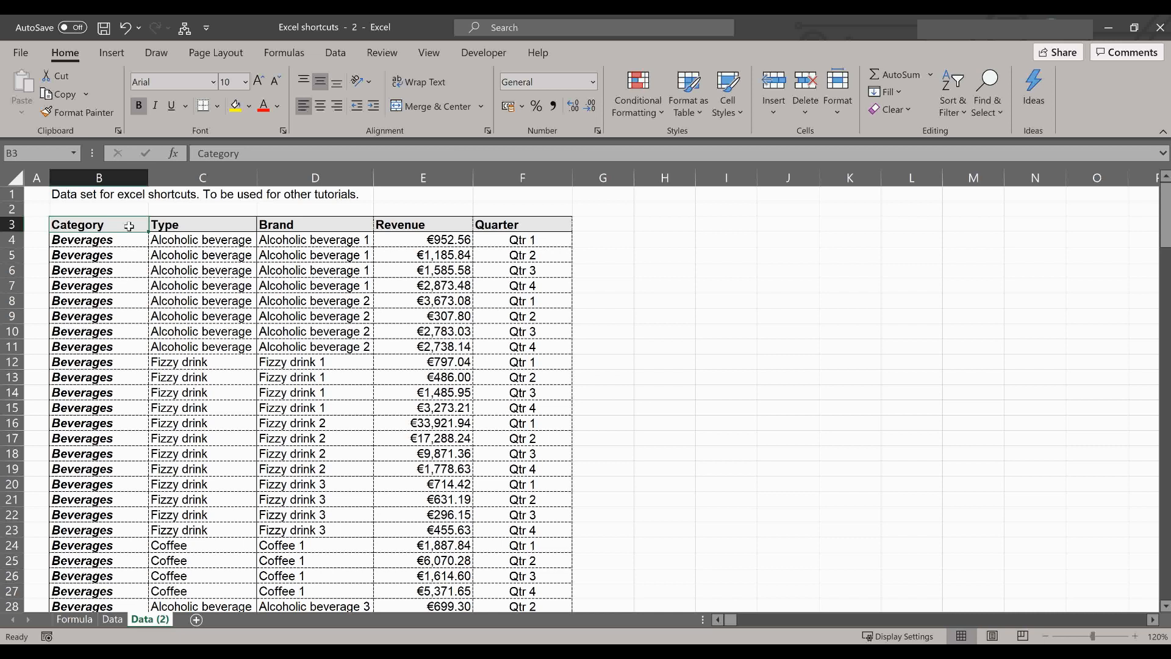
{"action": "key", "text": "ctrl+shift+Right"}
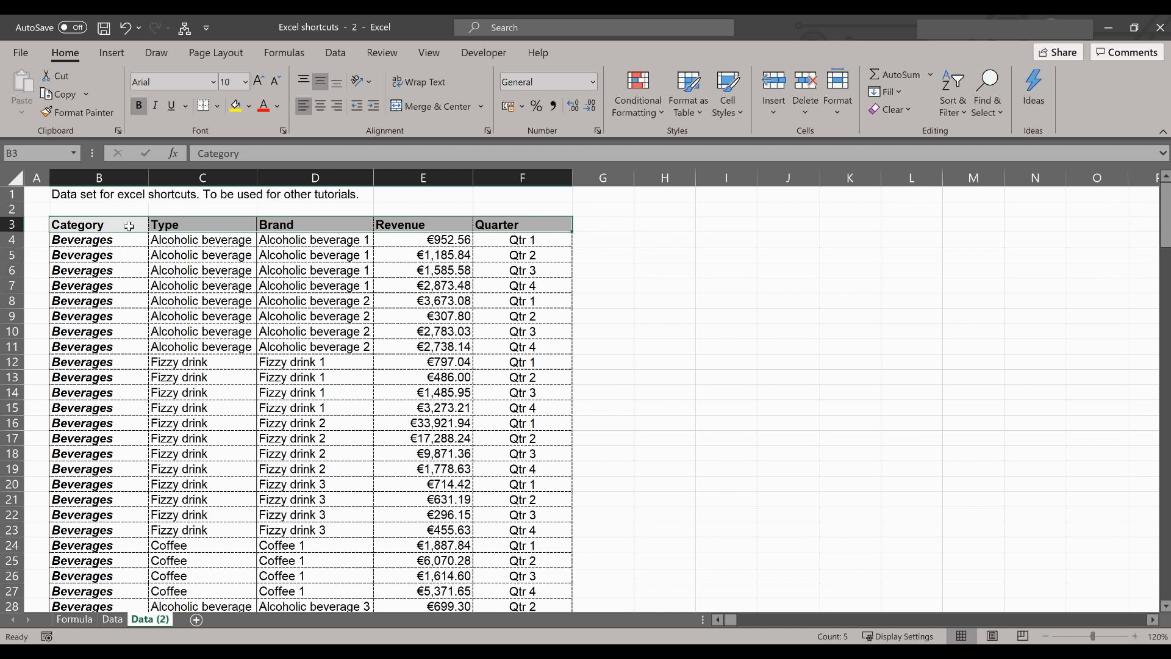
{"action": "key", "text": "ctrl+shift+l"}
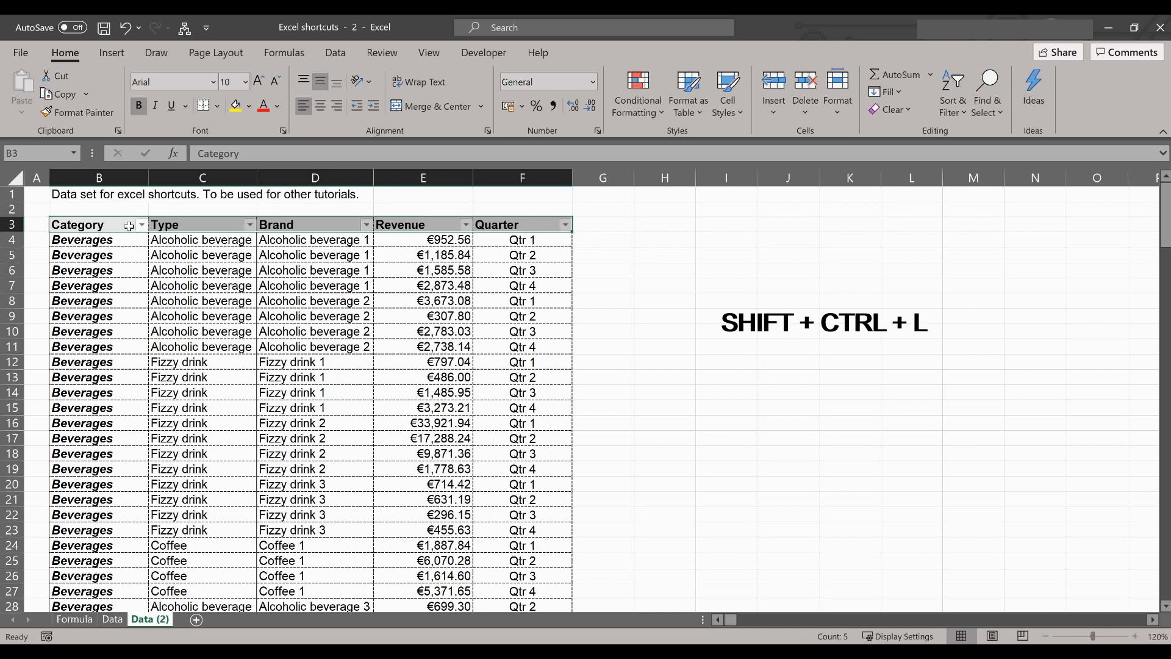
{"action": "left_click", "coordinate": [491, 257]}
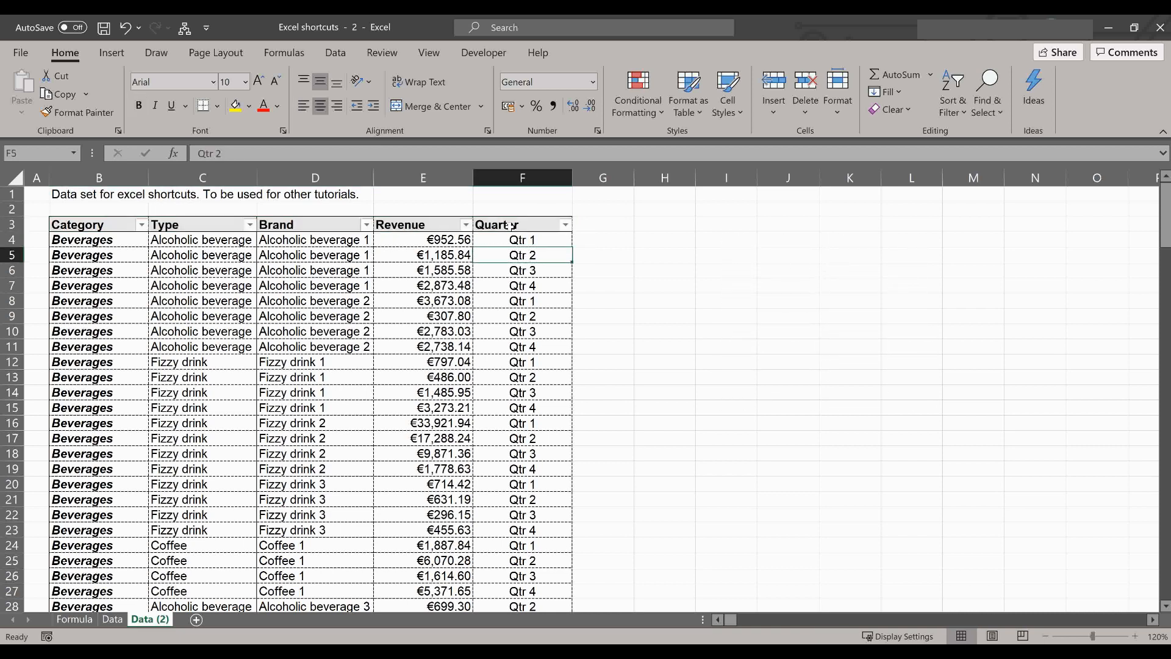
Filter the Revenue column with a number filter for values greater than or equal to 1000.
{"action": "left_click", "coordinate": [466, 225]}
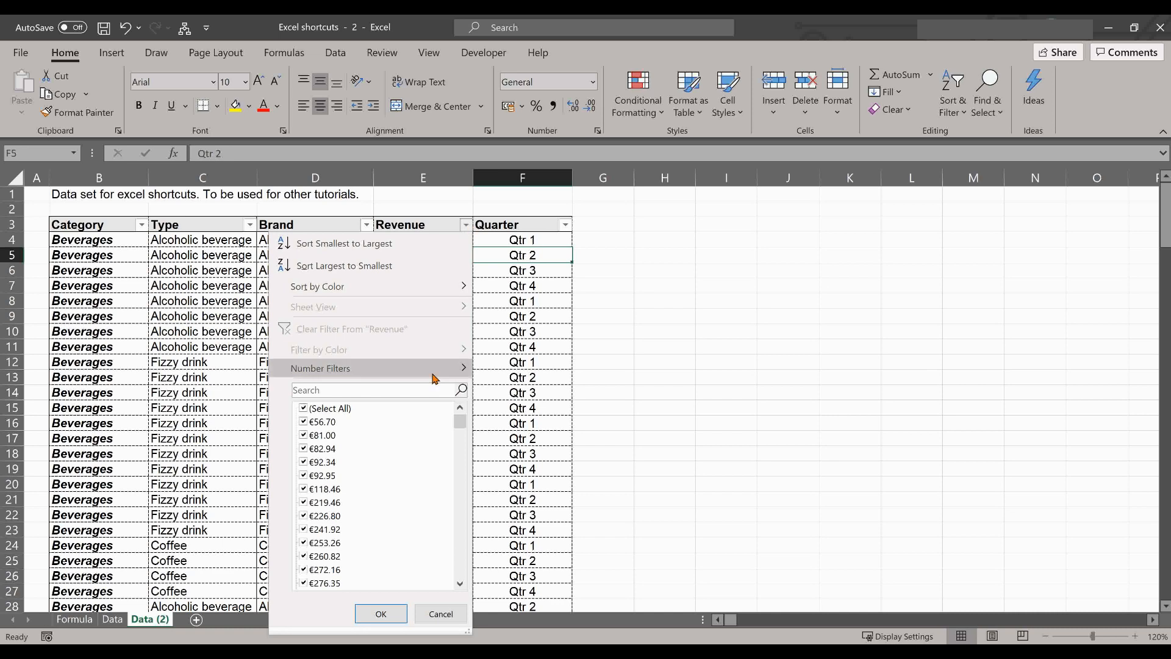
{"action": "left_click", "coordinate": [458, 370]}
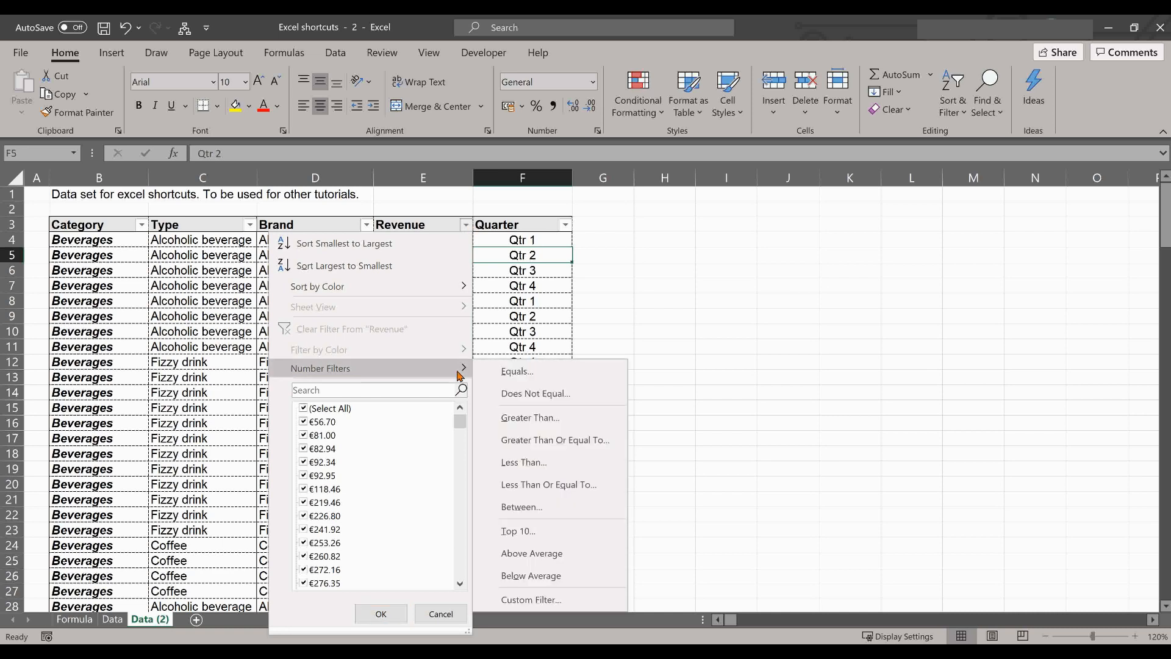
{"action": "left_click", "coordinate": [570, 438]}
{"action": "type", "text": "1000"}
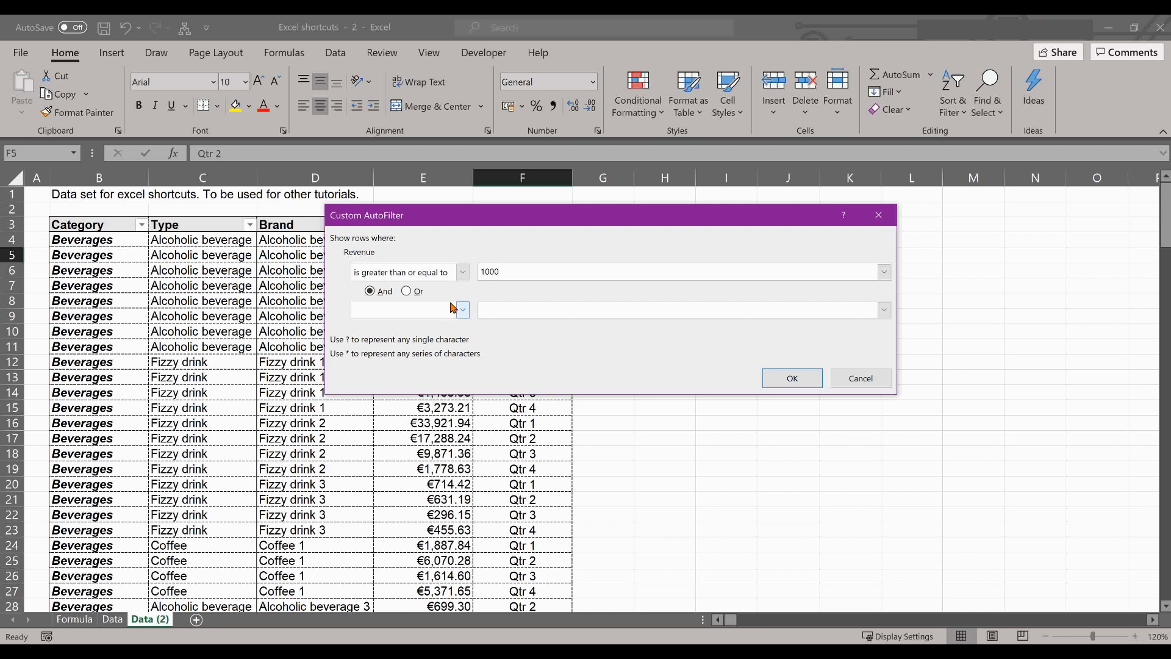
{"action": "key", "text": "Return"}
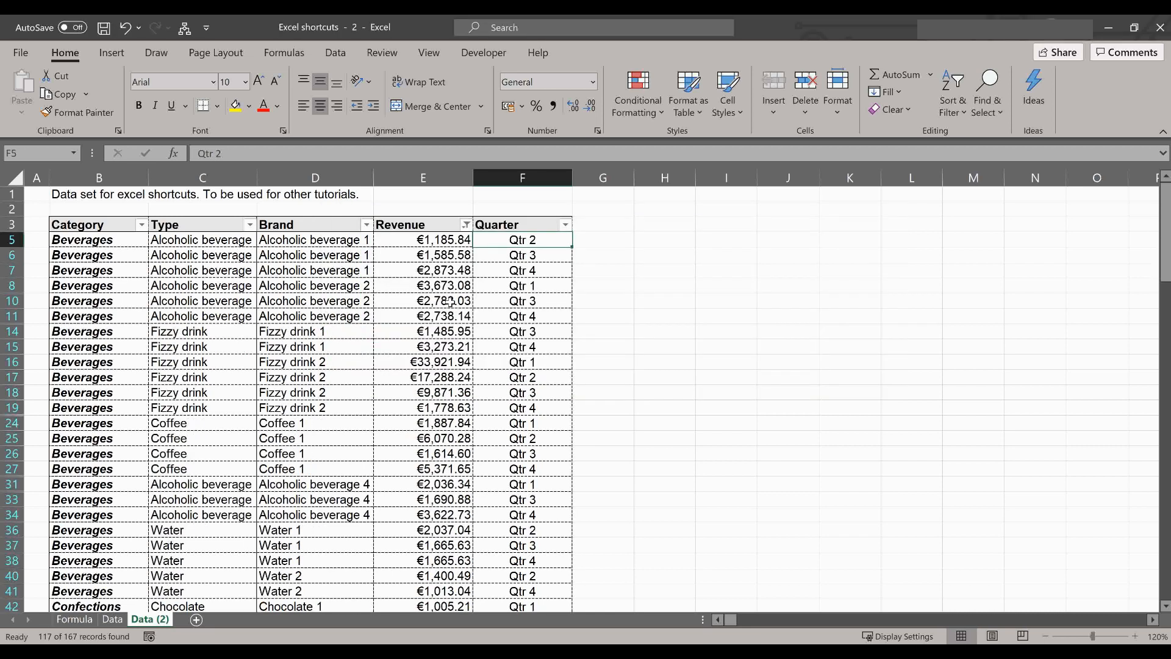
Select only the visible Revenue cells from E5 down, excluding the total, and give them a purple background fill.
{"action": "left_click", "coordinate": [421, 239]}
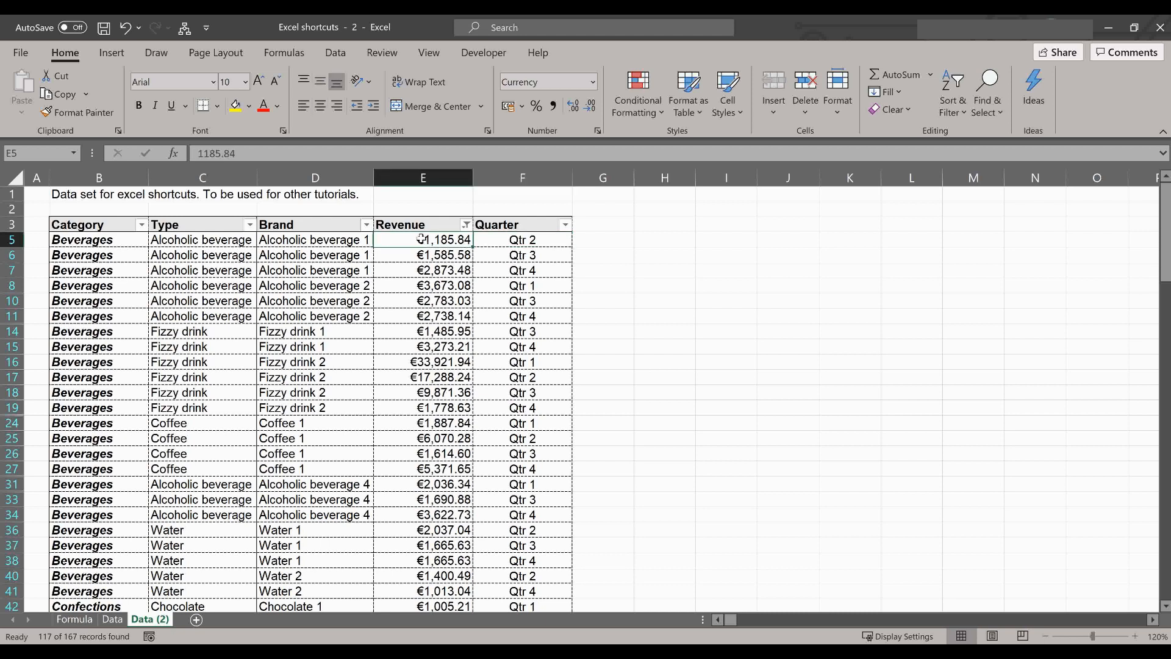
{"action": "key", "text": "ctrl+shift+Down"}
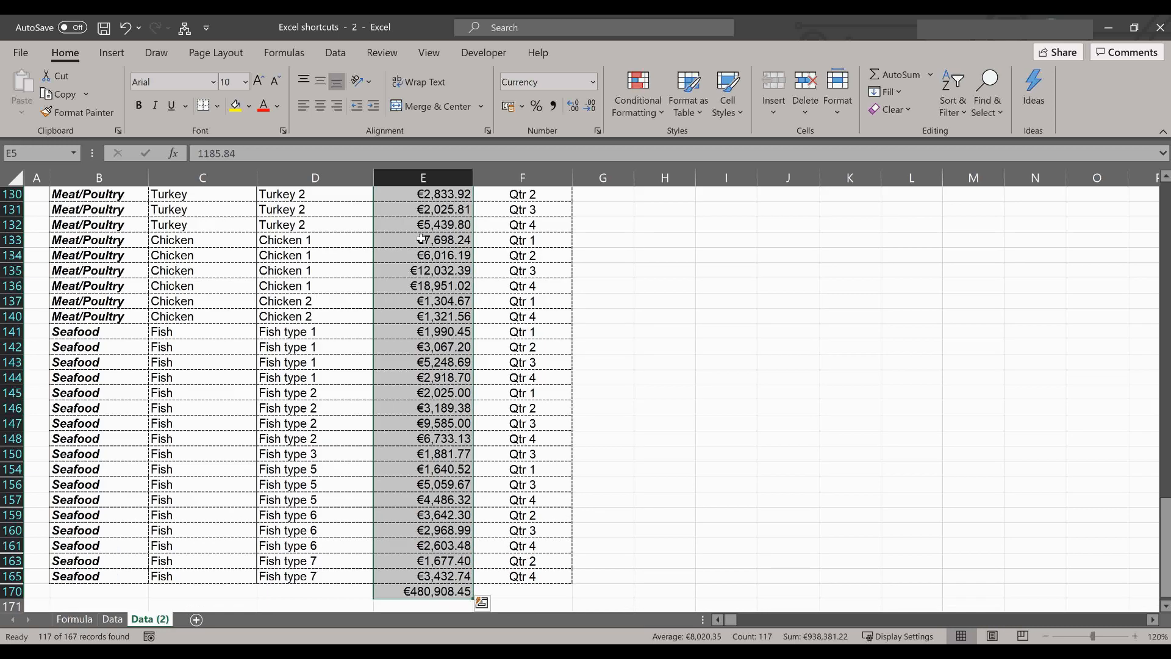
{"action": "key", "text": "shift+Up"}
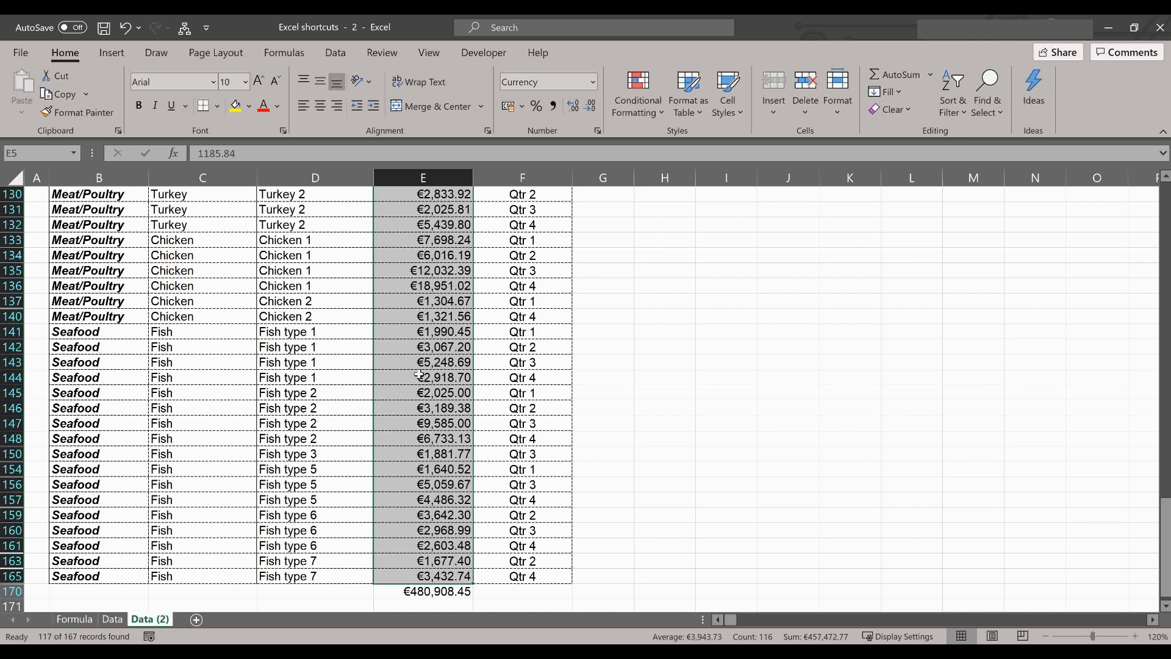
{"action": "key", "text": "alt+semicolon"}
{"action": "scroll", "coordinate": [419, 374], "scroll_direction": "up", "scroll_amount": 20}
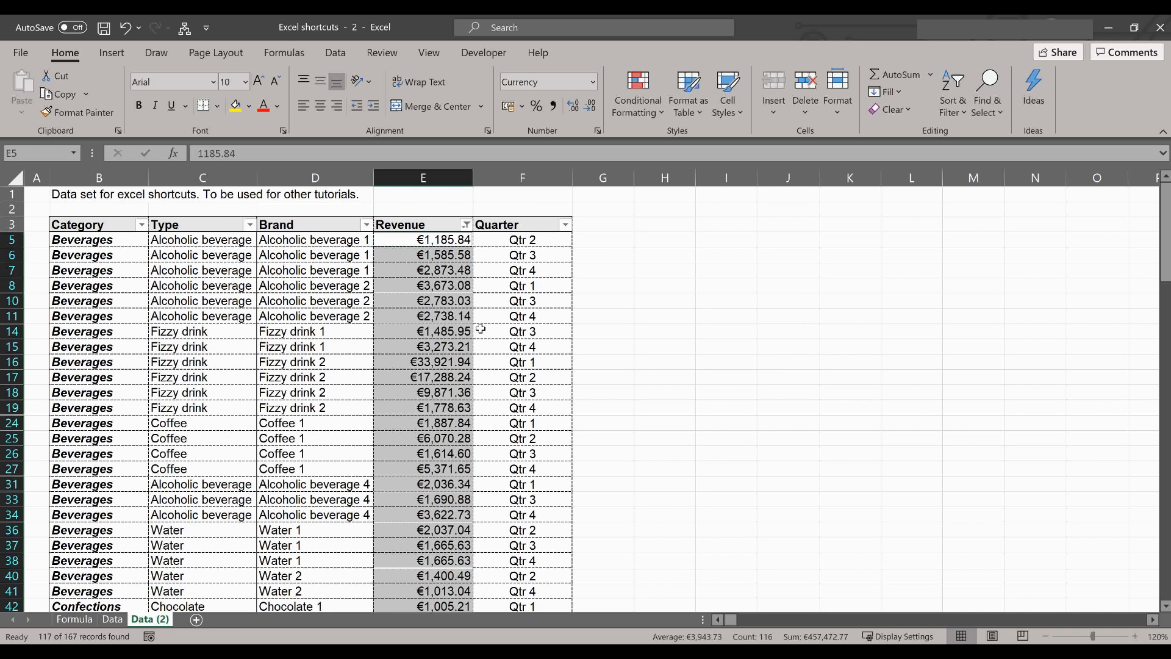
{"action": "key", "text": "ctrl+1"}
{"action": "left_click", "coordinate": [535, 132]}
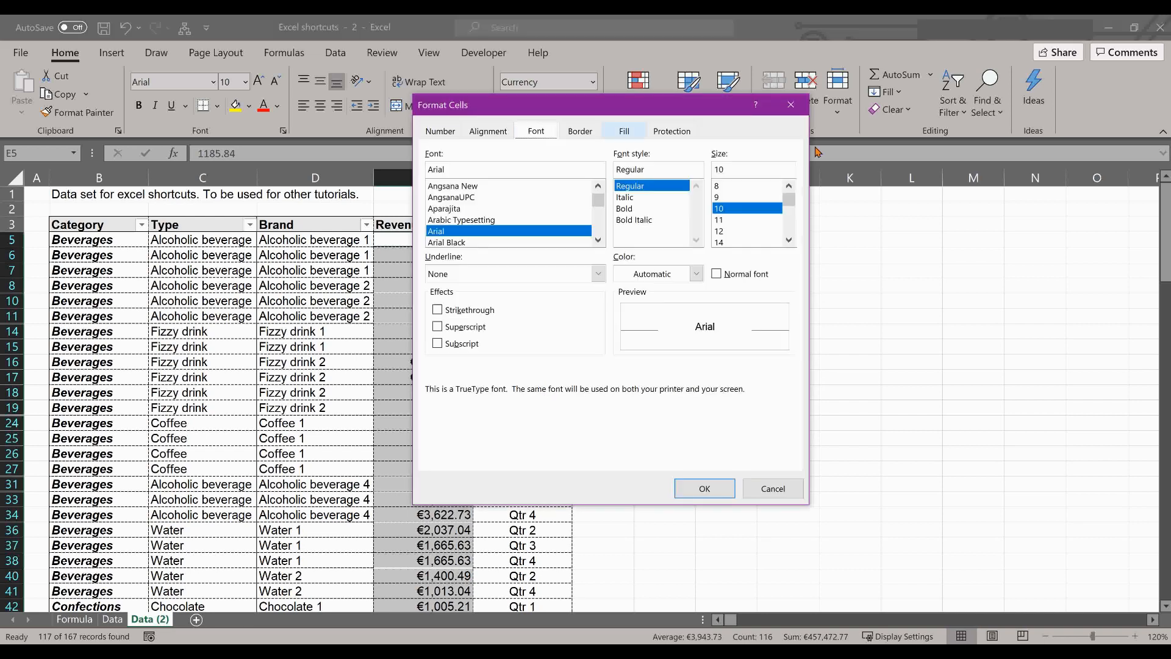
{"action": "left_click", "coordinate": [622, 131]}
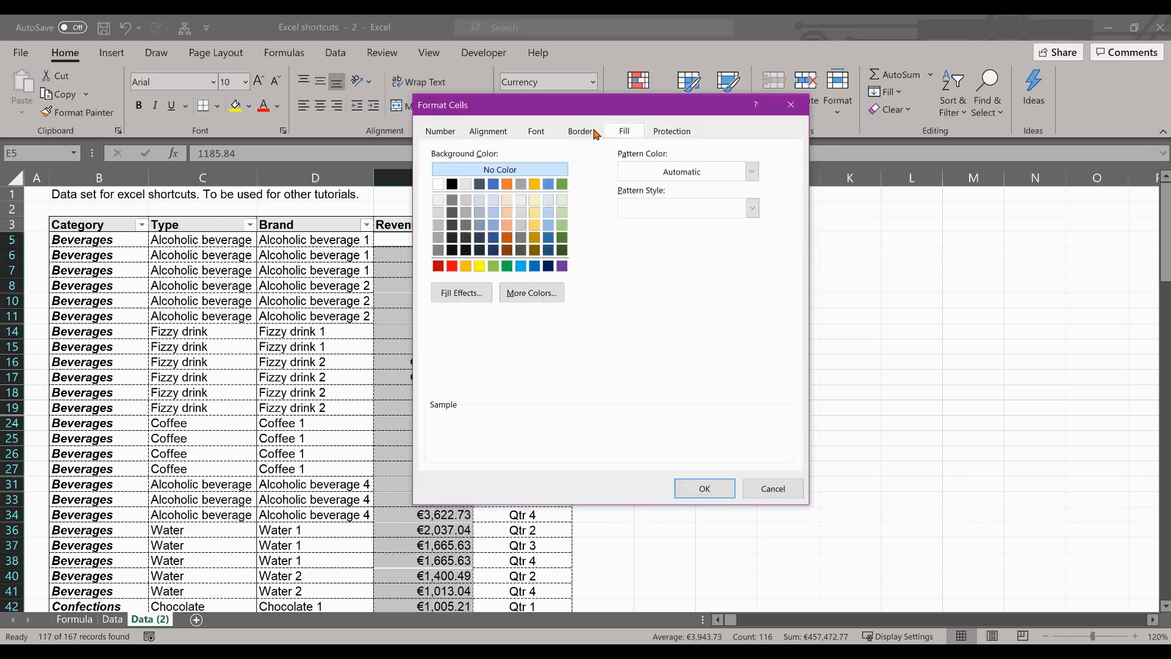
{"action": "left_click", "coordinate": [562, 266]}
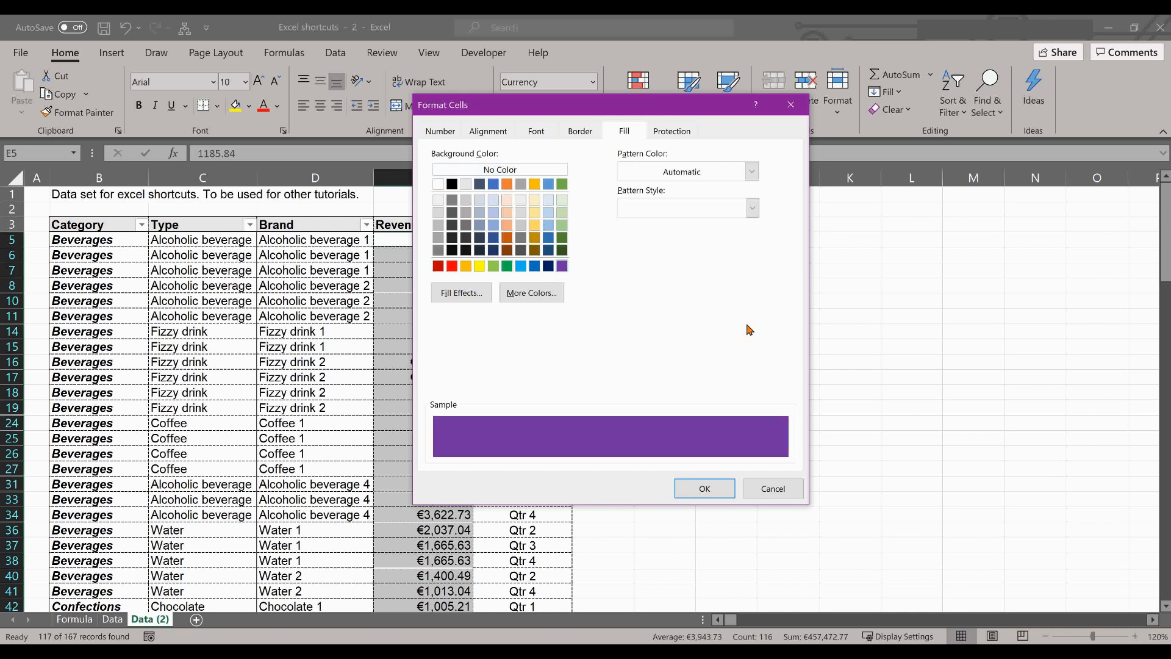
{"action": "left_click", "coordinate": [703, 489]}
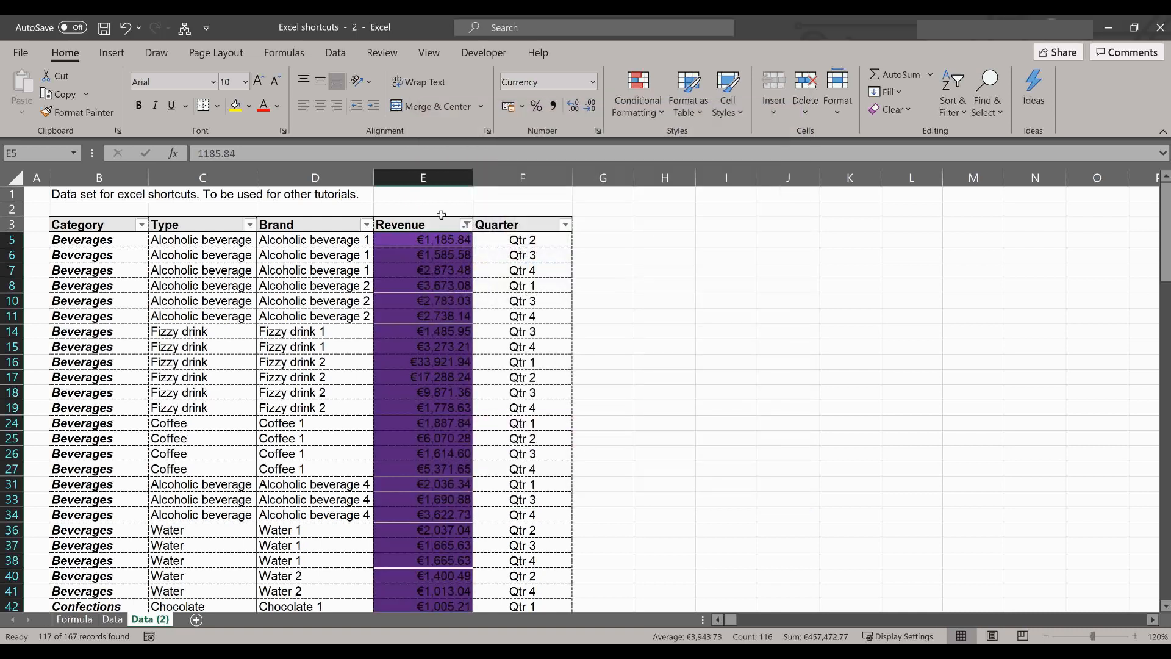
Clear the filter from the Revenue column to show all rows again.
{"action": "left_click", "coordinate": [445, 212]}
{"action": "left_click", "coordinate": [466, 226]}
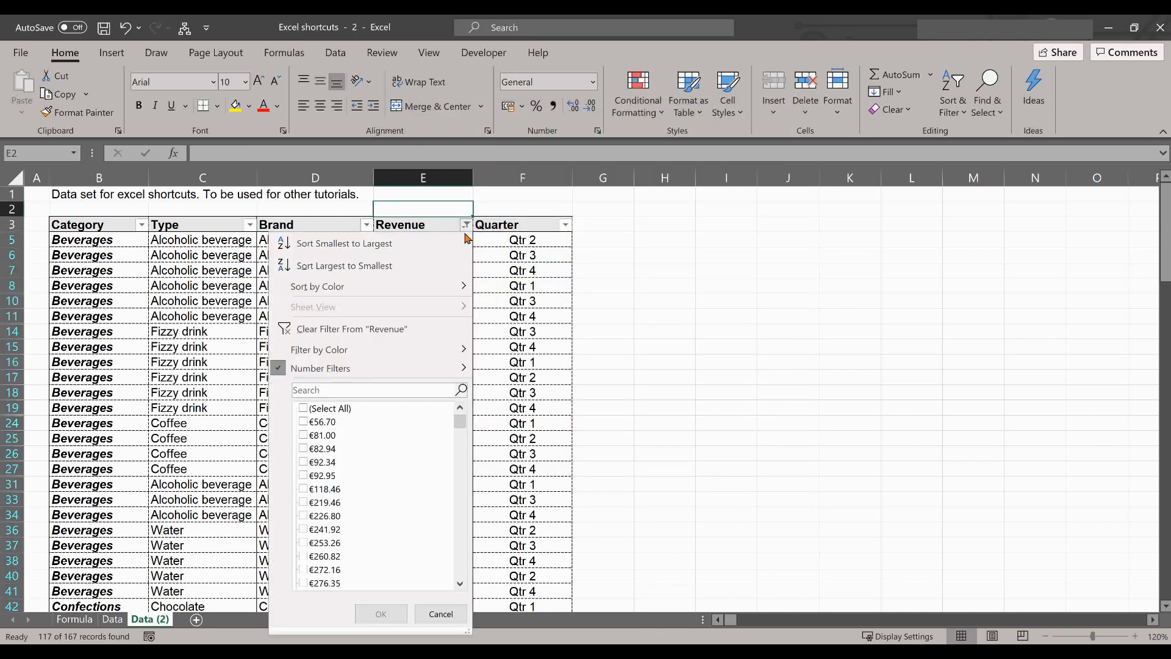
{"action": "left_click", "coordinate": [354, 333]}
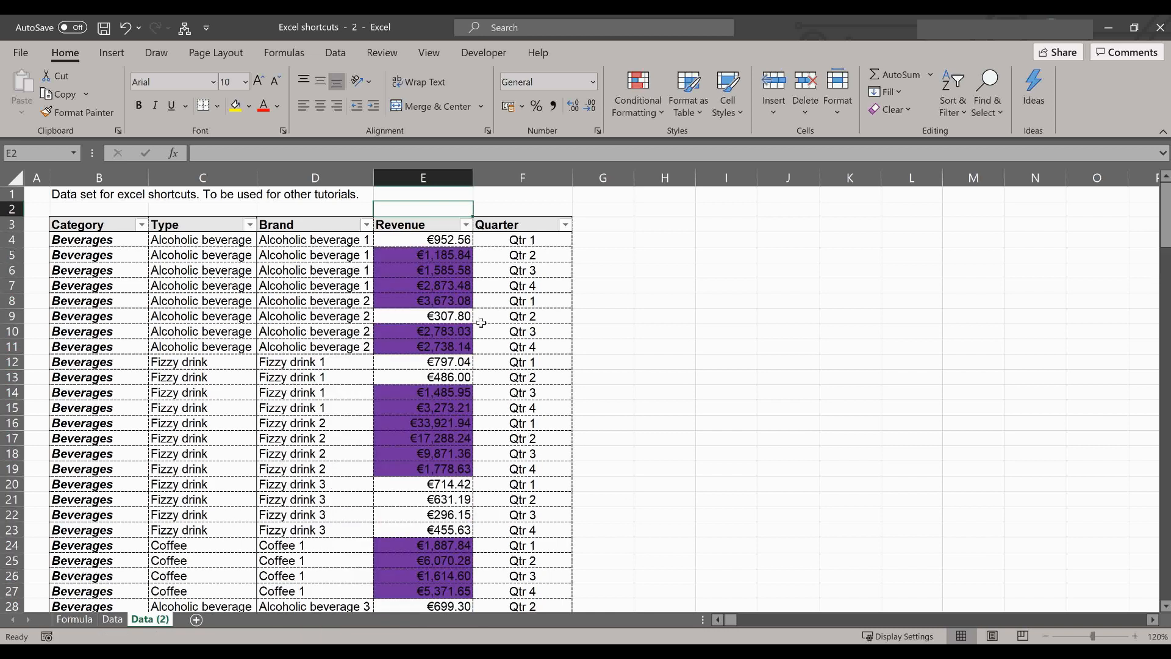
{"action": "left_click", "coordinate": [499, 316]}
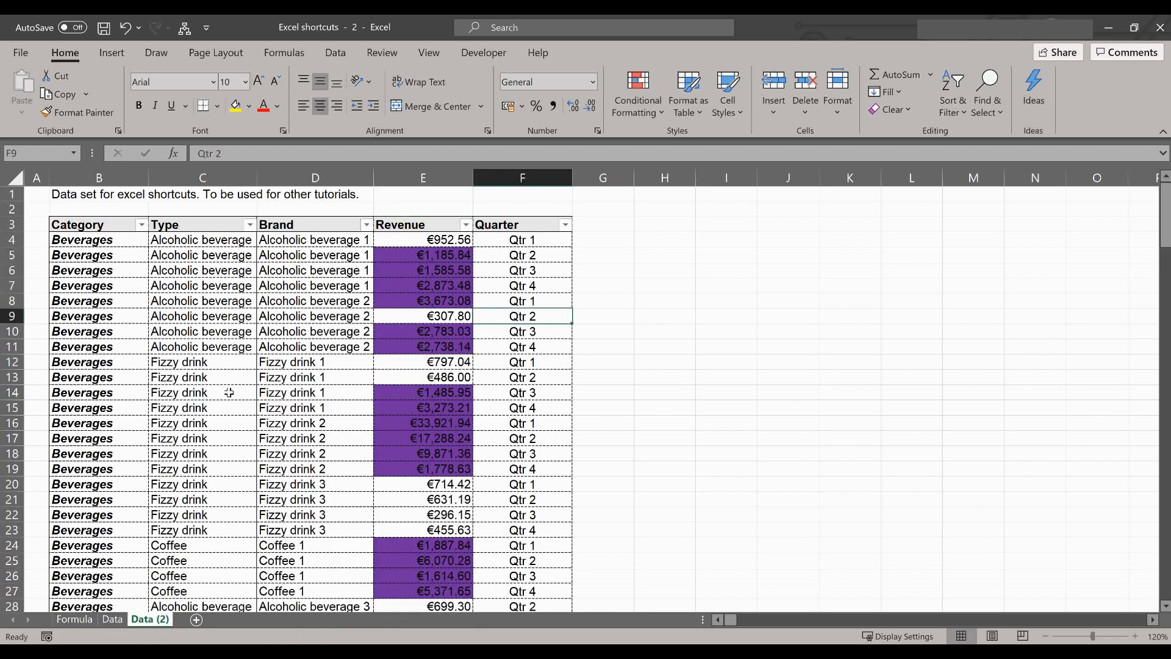